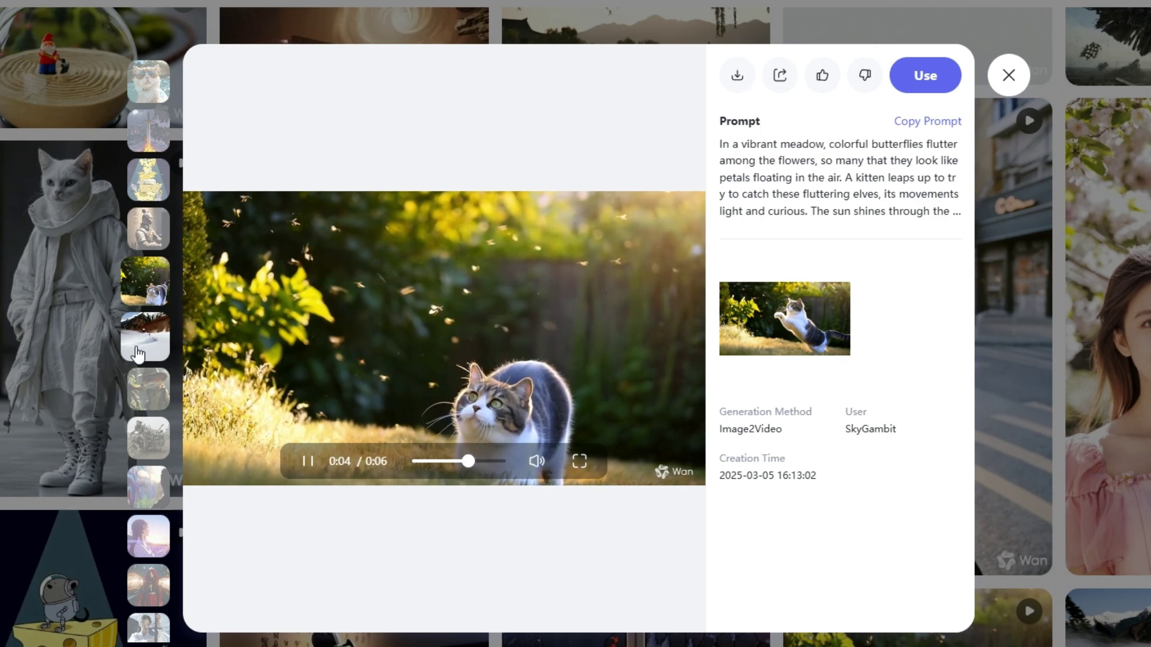
Preview the skier example video and the example below it in the gallery.
{"action": "left_click", "coordinate": [148, 344]}
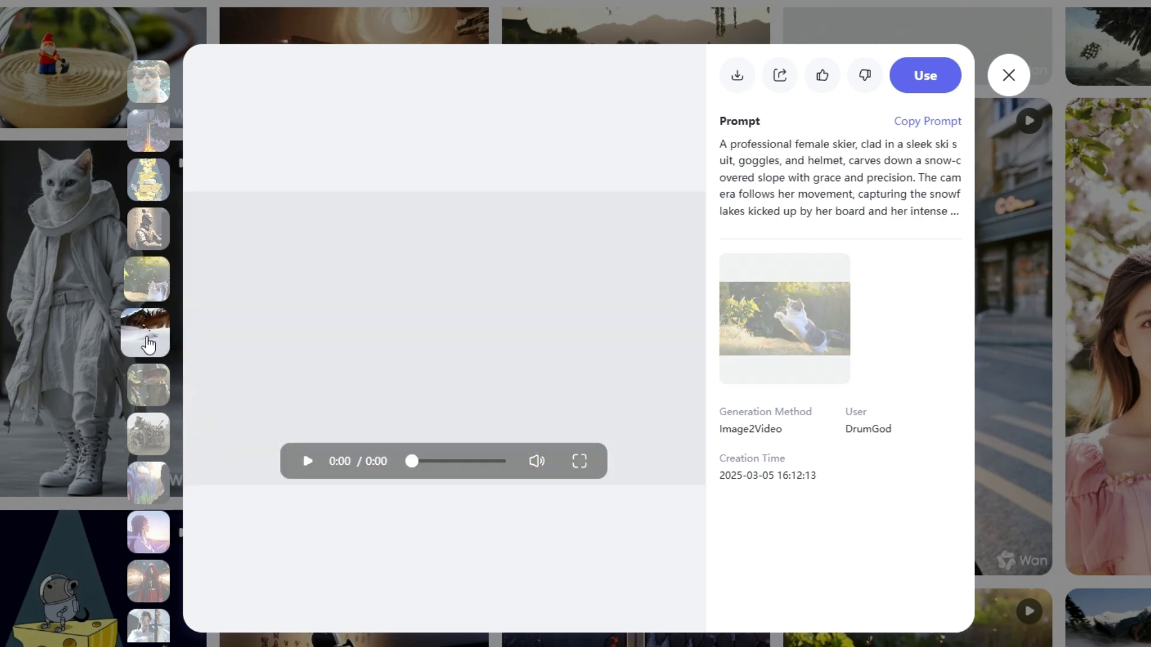
{"action": "left_click", "coordinate": [146, 396]}
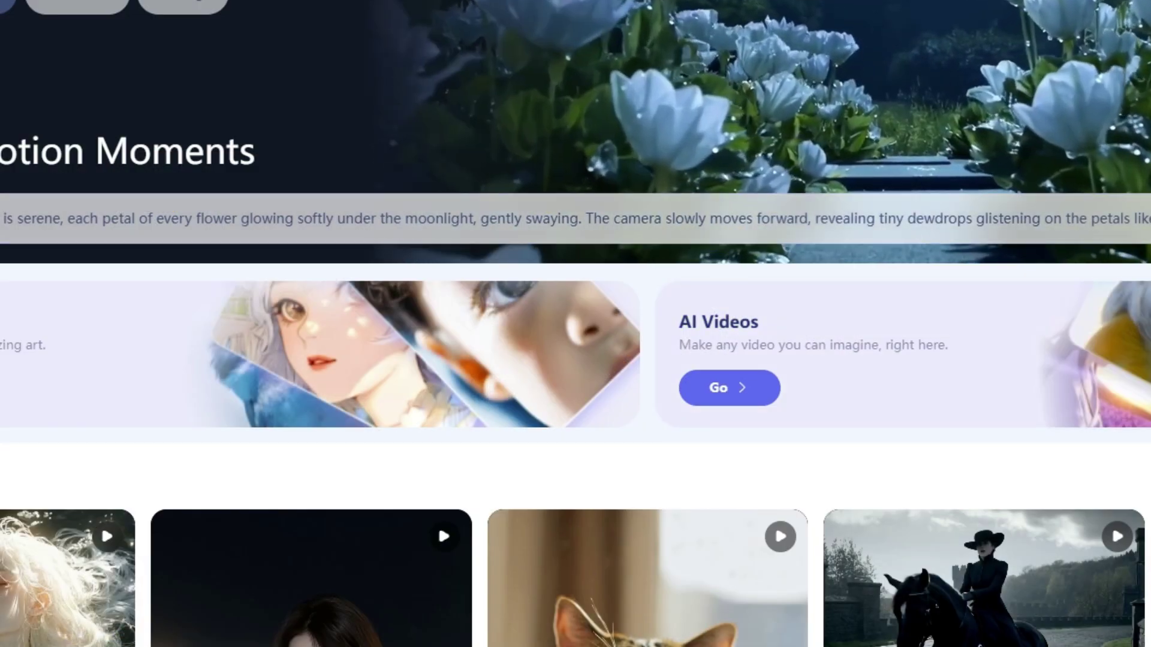
Sign in with a Google account and check in to claim the daily credits.
{"action": "left_click", "coordinate": [831, 252]}
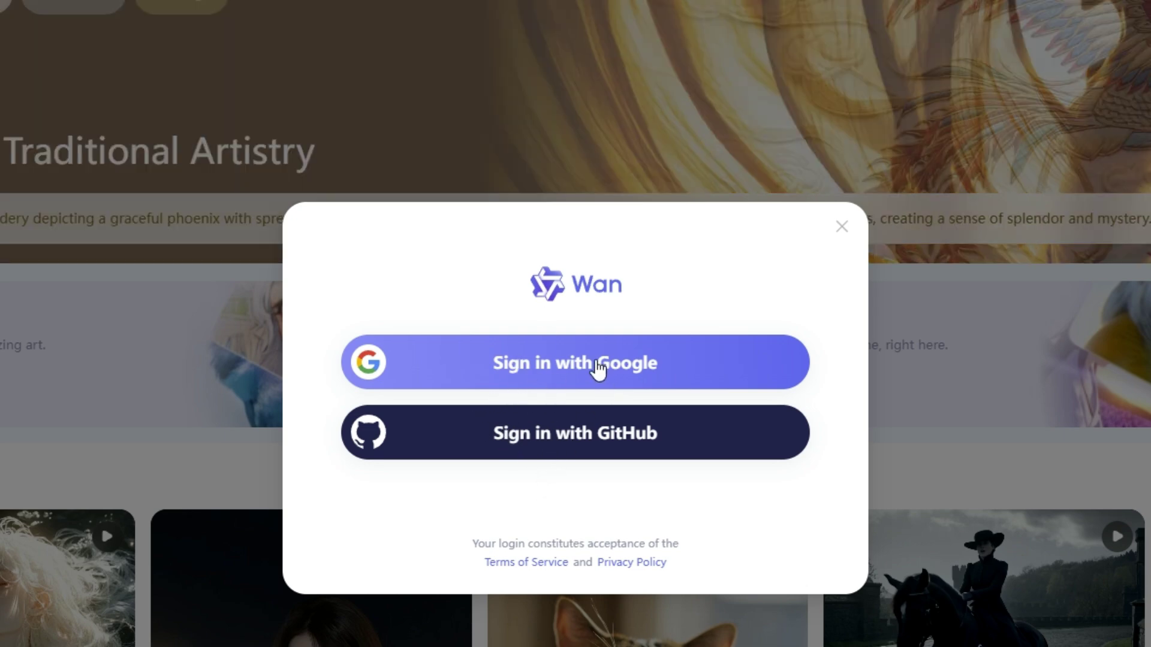
{"action": "left_click", "coordinate": [596, 365]}
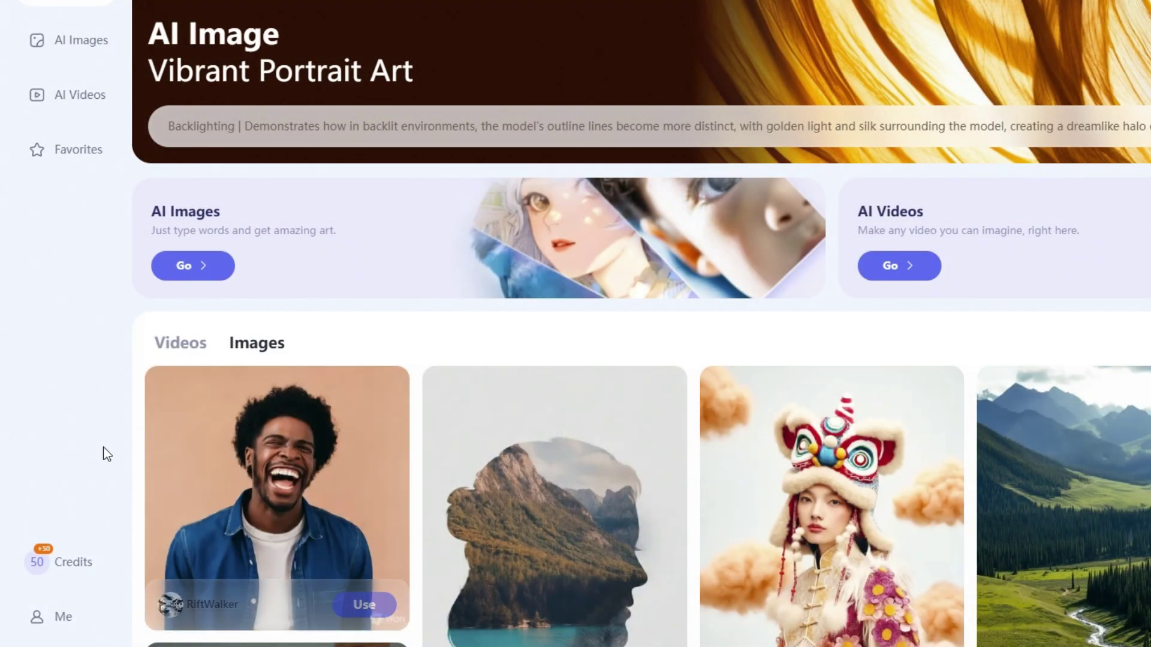
{"action": "left_click", "coordinate": [38, 569]}
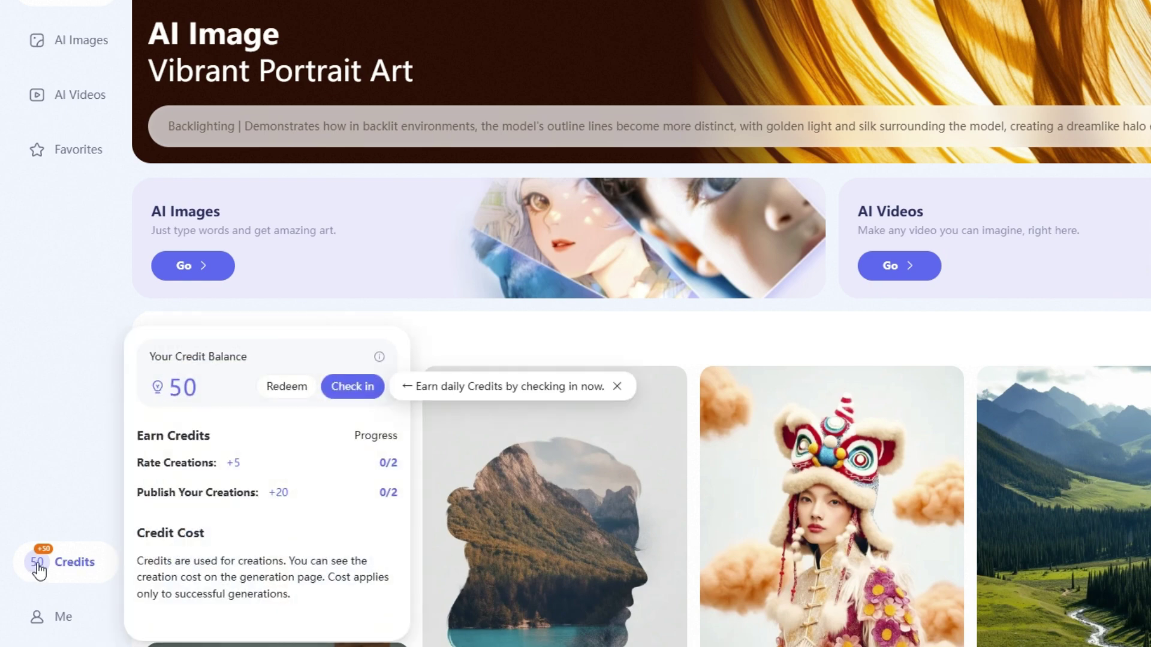
{"action": "left_click", "coordinate": [354, 386]}
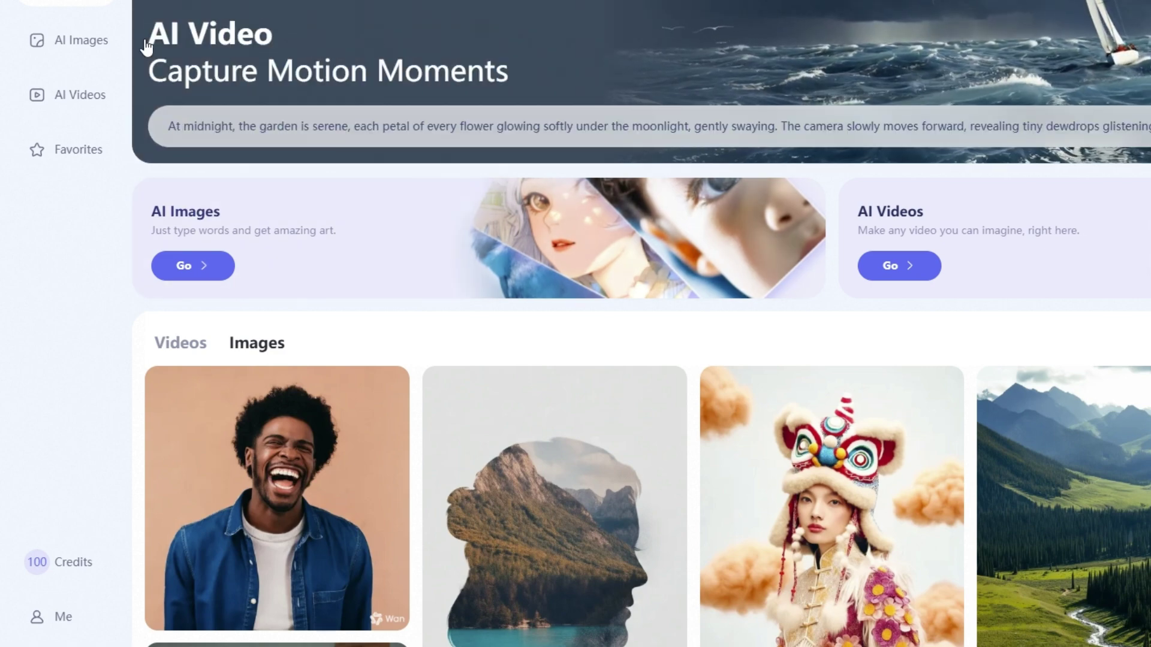
Open the AI video creator and display the available Text2Video models.
{"action": "left_click", "coordinate": [67, 111]}
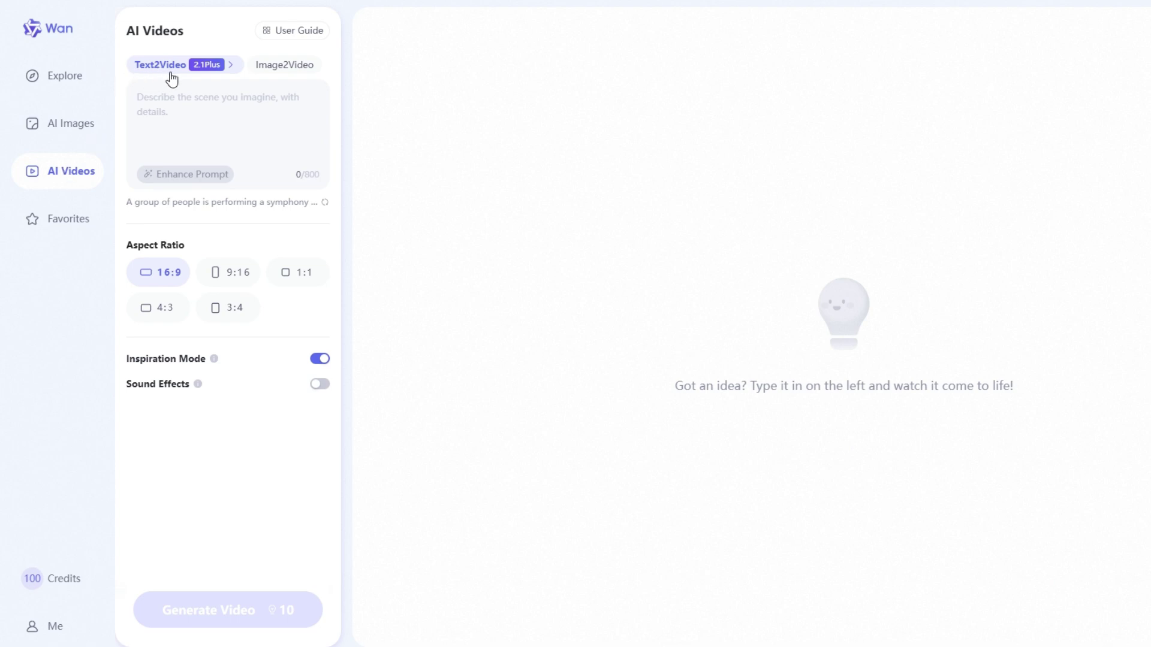
{"action": "left_click", "coordinate": [210, 68]}
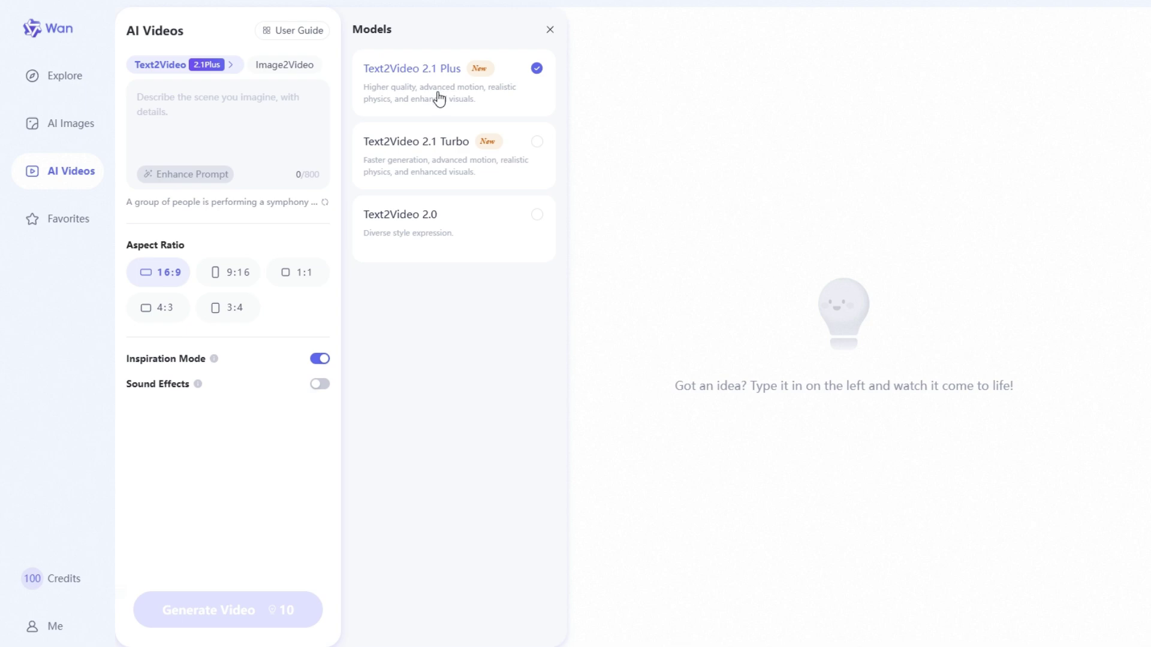
Examine the start and end frame option of the Image2Video mode and return to Text2Video.
{"action": "left_click", "coordinate": [296, 67]}
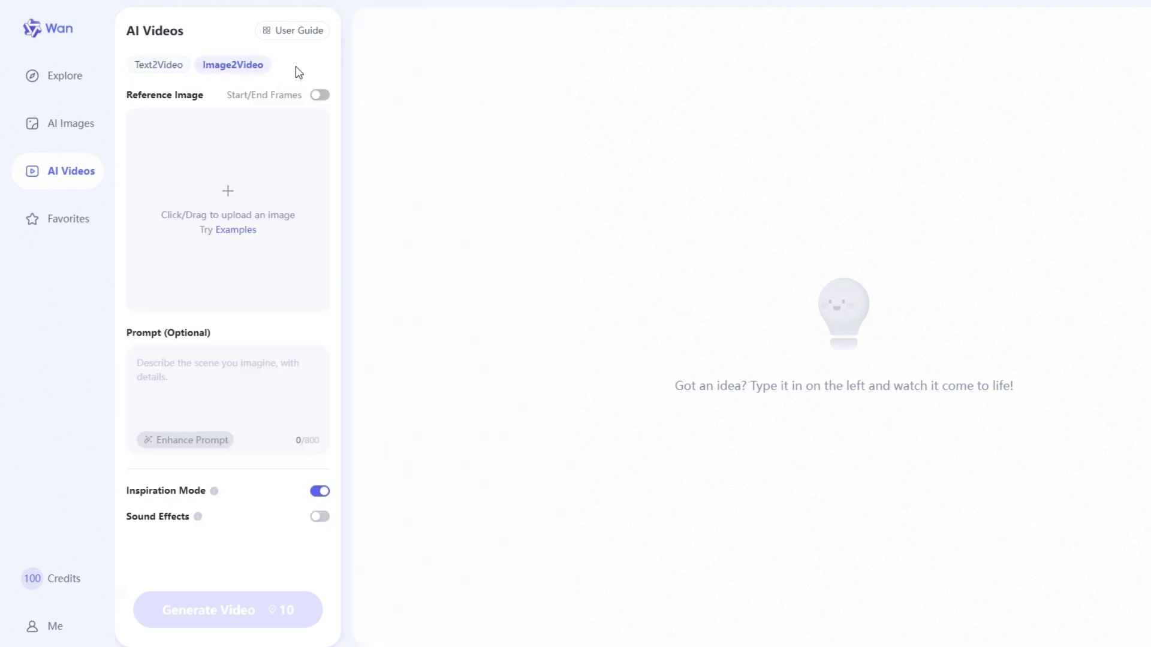
{"action": "left_click", "coordinate": [324, 96]}
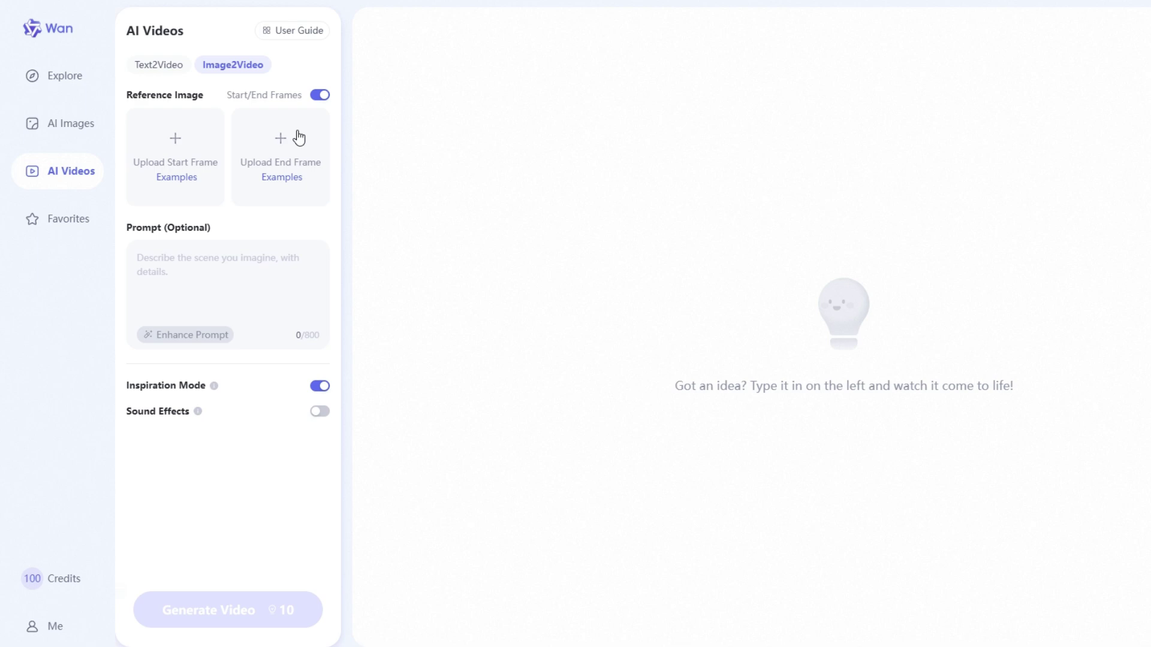
{"action": "left_click", "coordinate": [313, 97]}
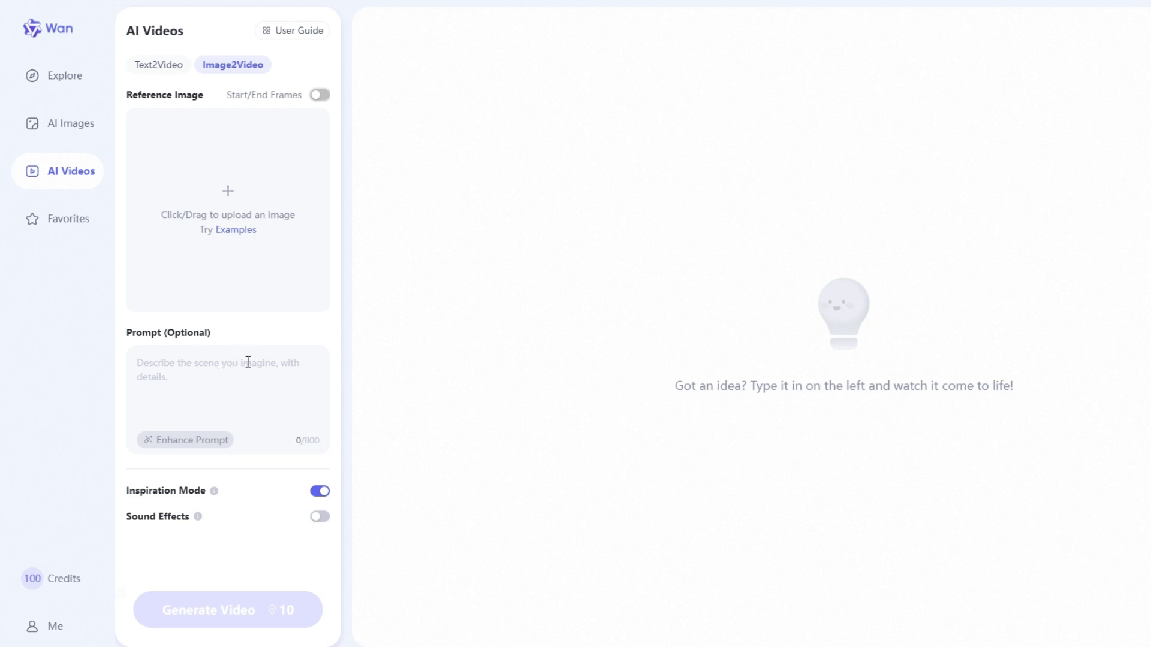
{"action": "left_click", "coordinate": [156, 66]}
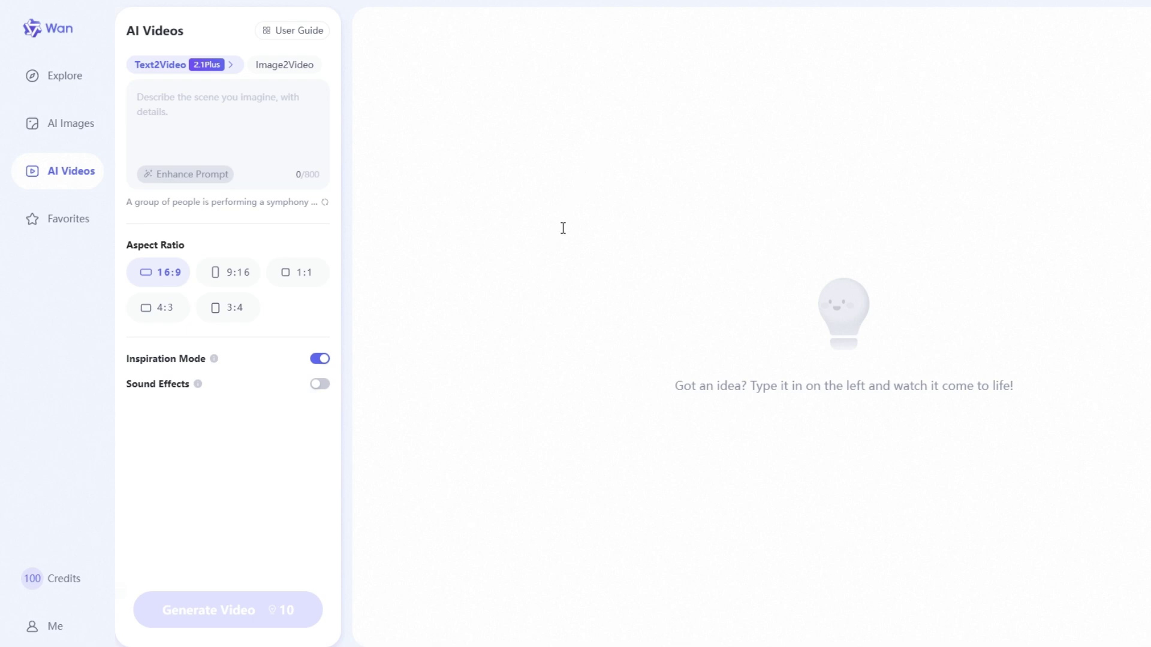
Enter the prompt "Astronaut with smoke coming out of his helmet. Looking around on a foreign planet. Camera slowly zooms out." and apply its enhanced version.
{"action": "left_click", "coordinate": [238, 118]}
{"action": "type", "text": "Astronaut with smoke coming out of his helmet. Looking around on a foreign planet. Camera slowly zooms out."}
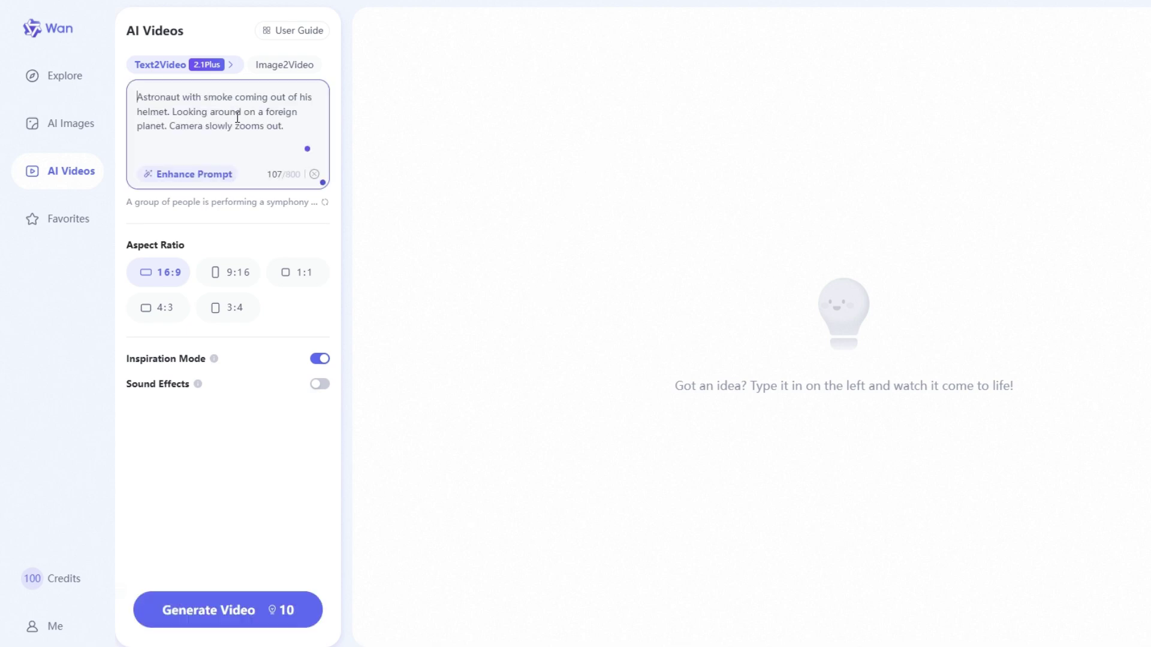
{"action": "left_click", "coordinate": [176, 180]}
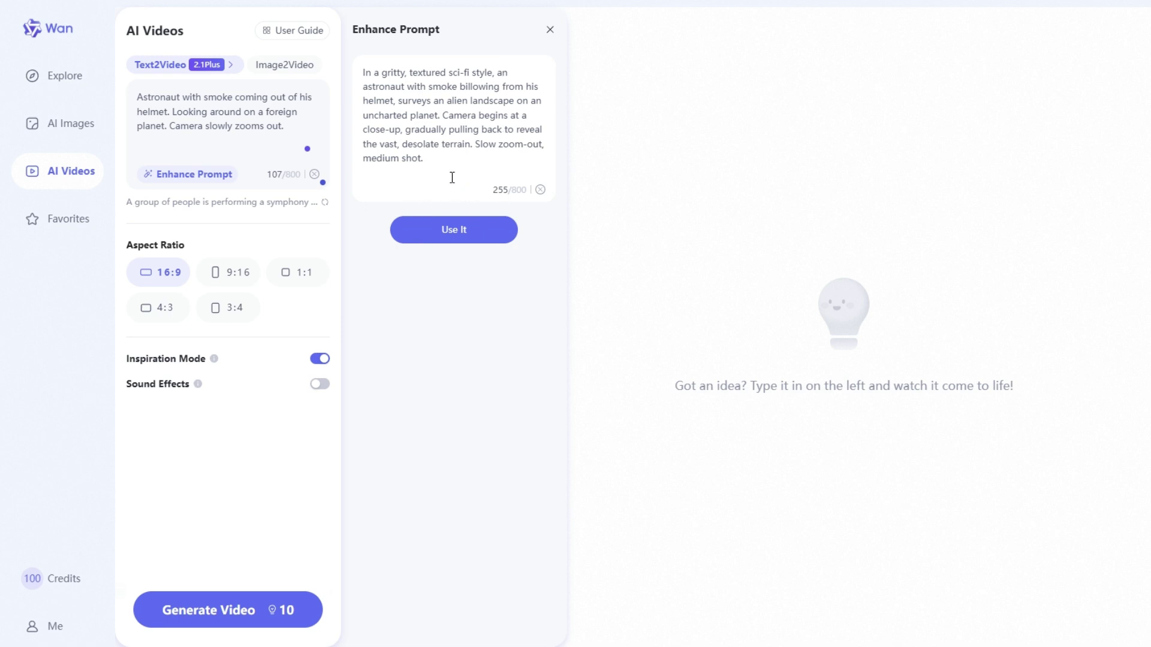
{"action": "left_click", "coordinate": [461, 231]}
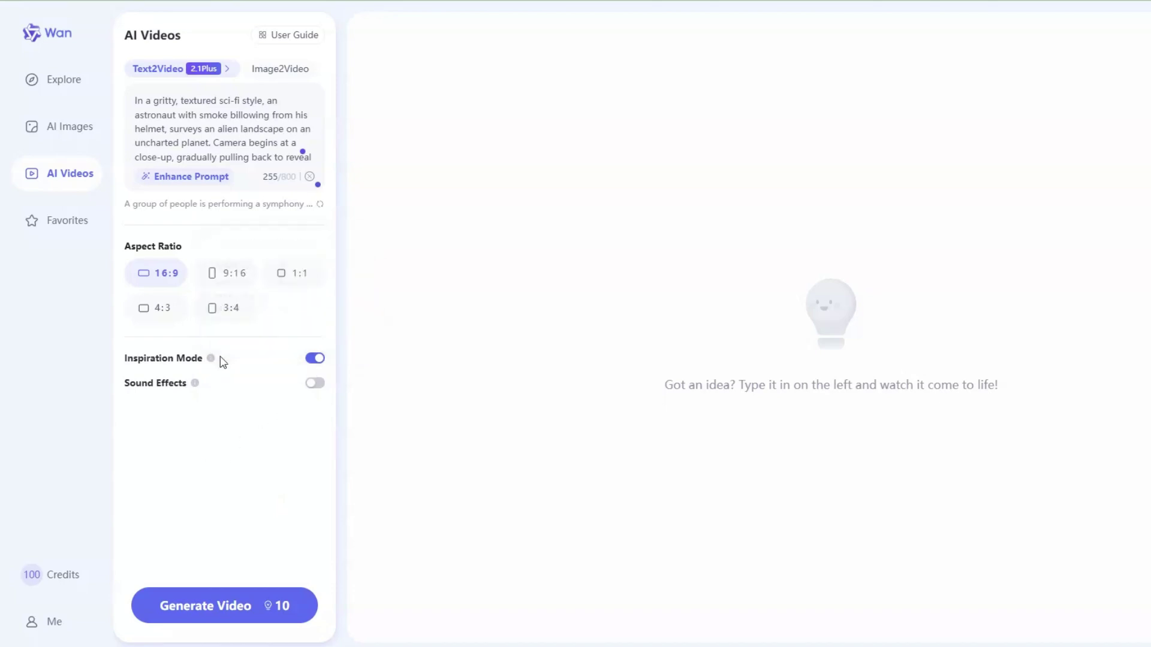
Generate the astronaut video with Inspiration Mode turned off and Sound Effects turned on.
{"action": "mouse_move", "coordinate": [211, 359]}
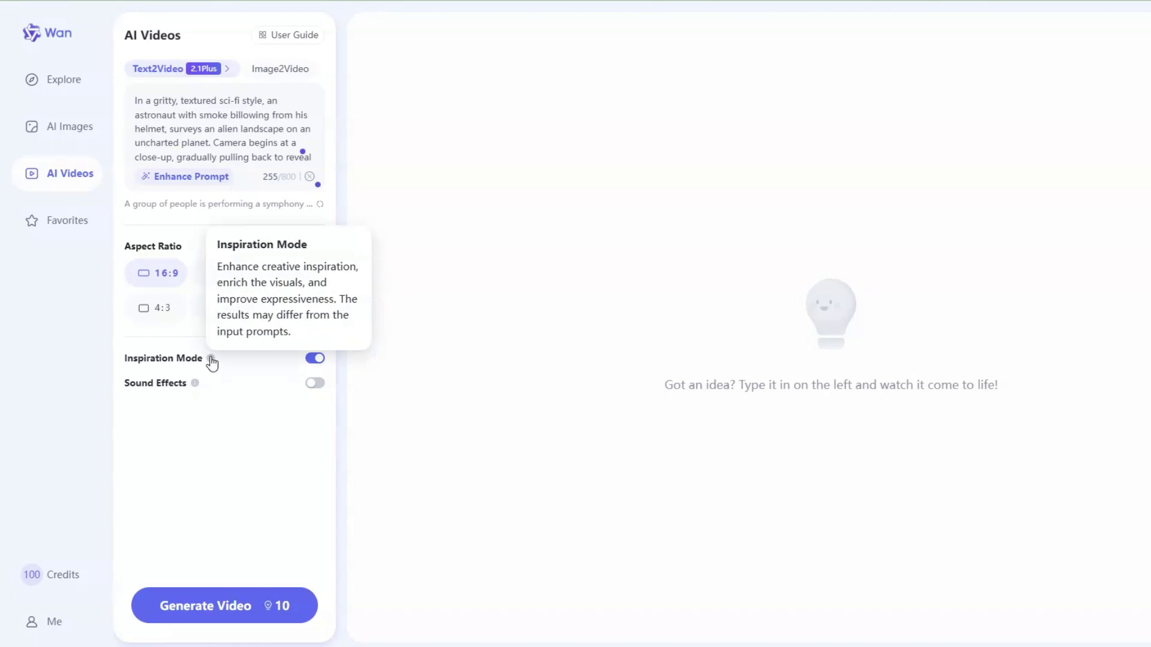
{"action": "left_click", "coordinate": [315, 360]}
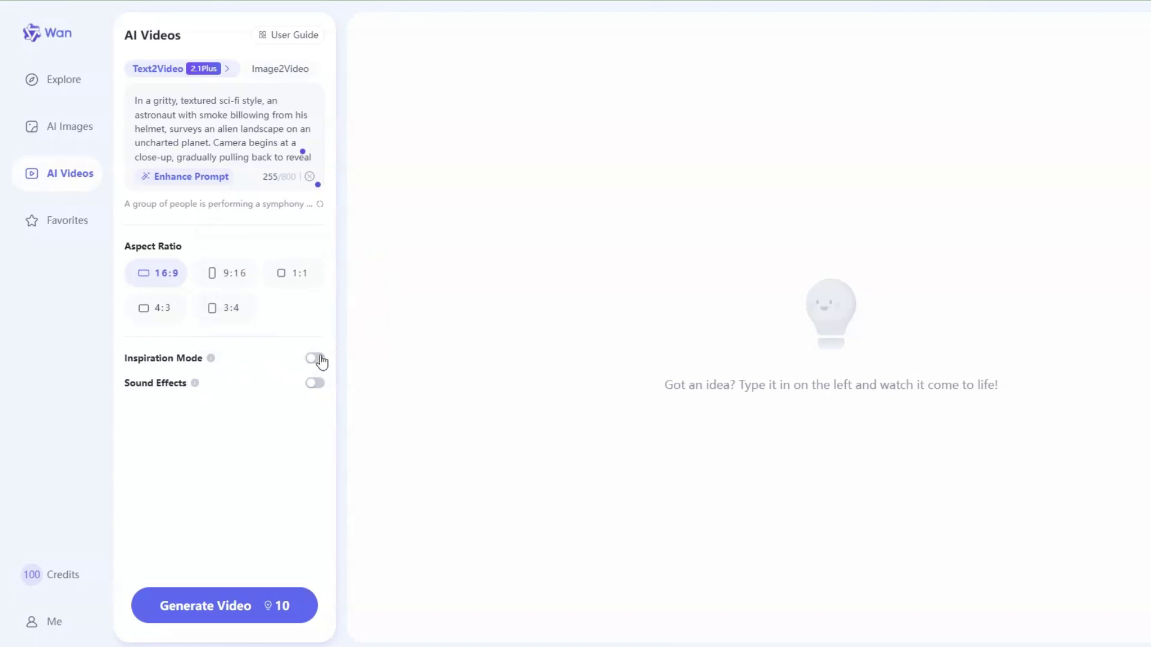
{"action": "left_click", "coordinate": [321, 388]}
{"action": "left_click", "coordinate": [213, 612]}
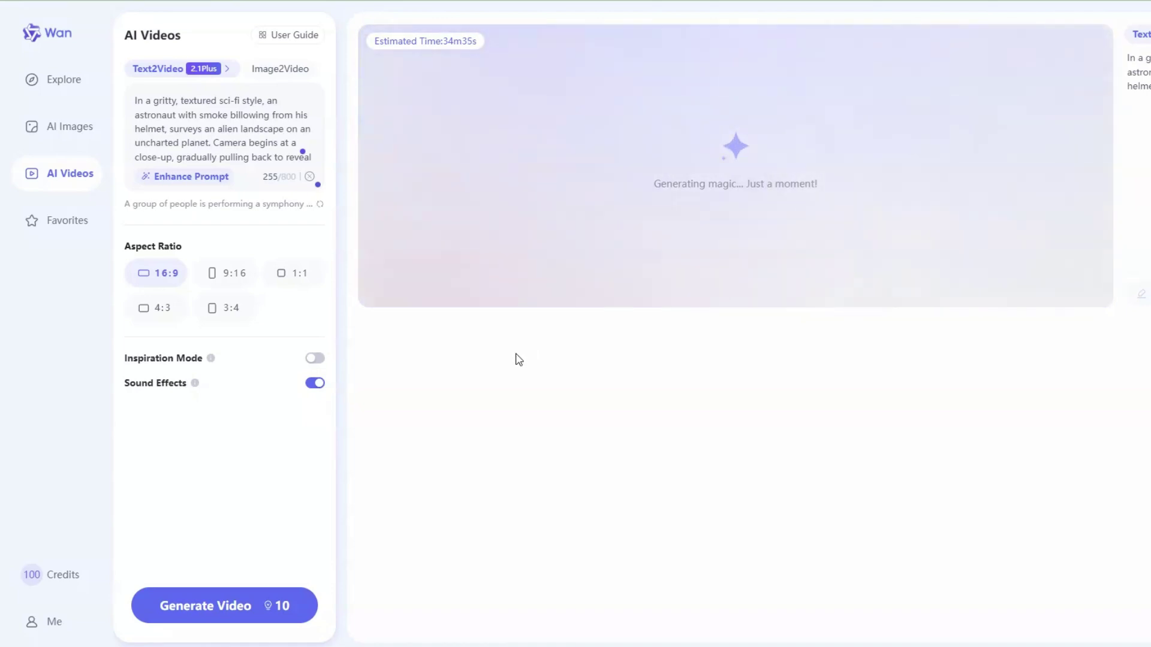
{"action": "left_click", "coordinate": [291, 72]}
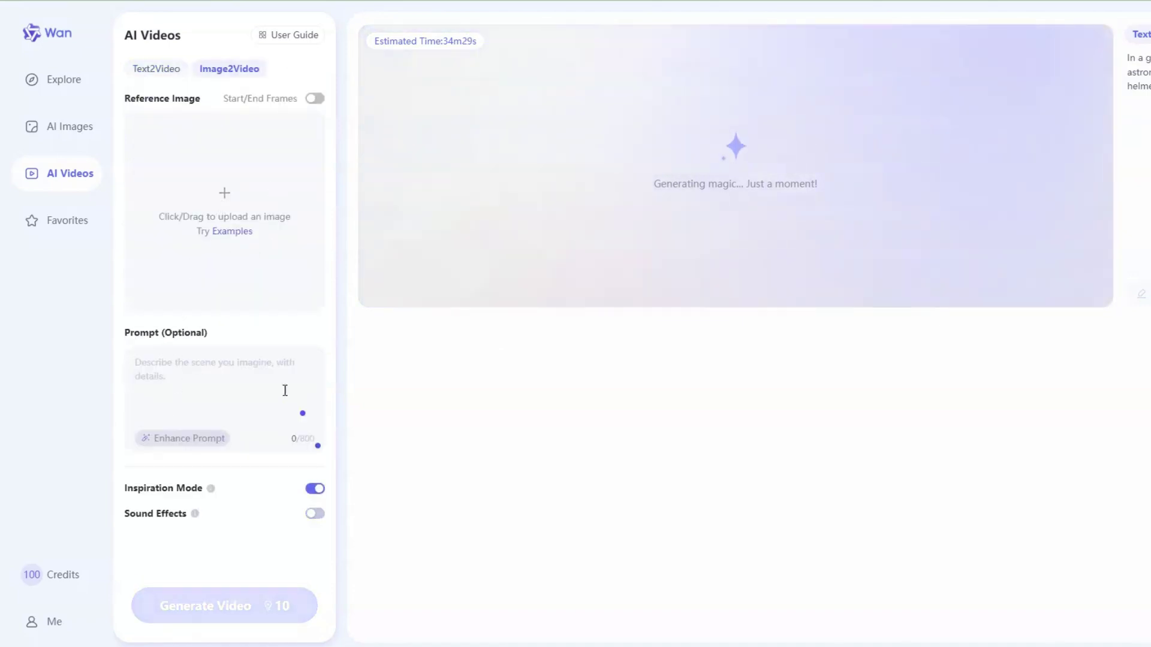
{"action": "left_click", "coordinate": [157, 69]}
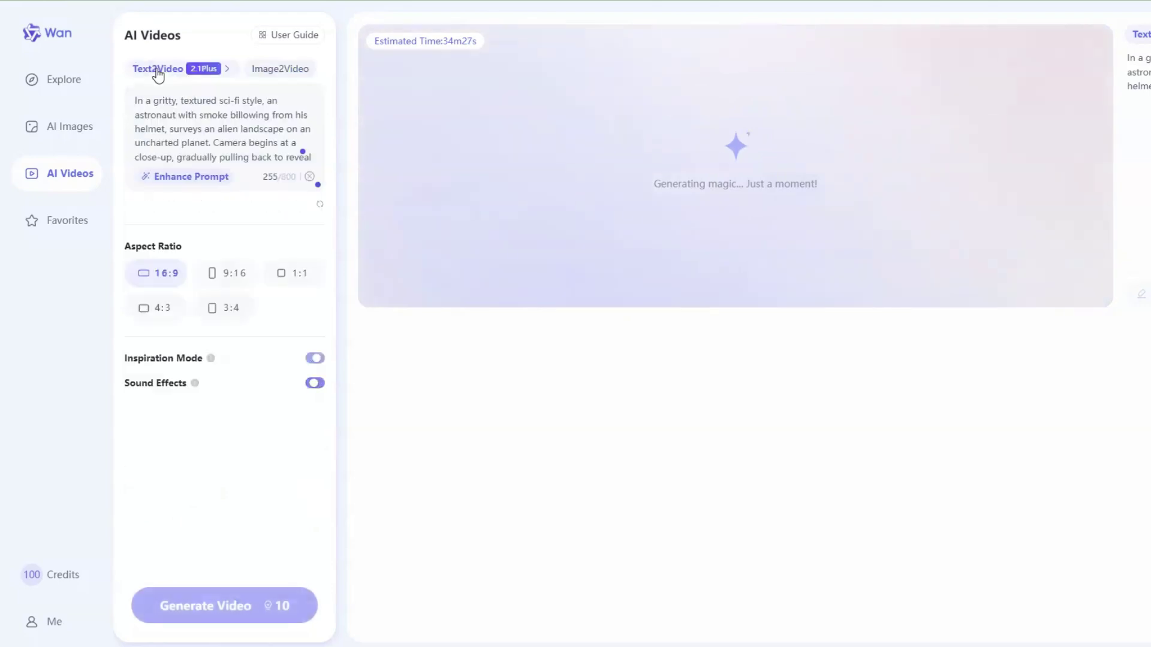
{"action": "triple_click", "coordinate": [210, 99]}
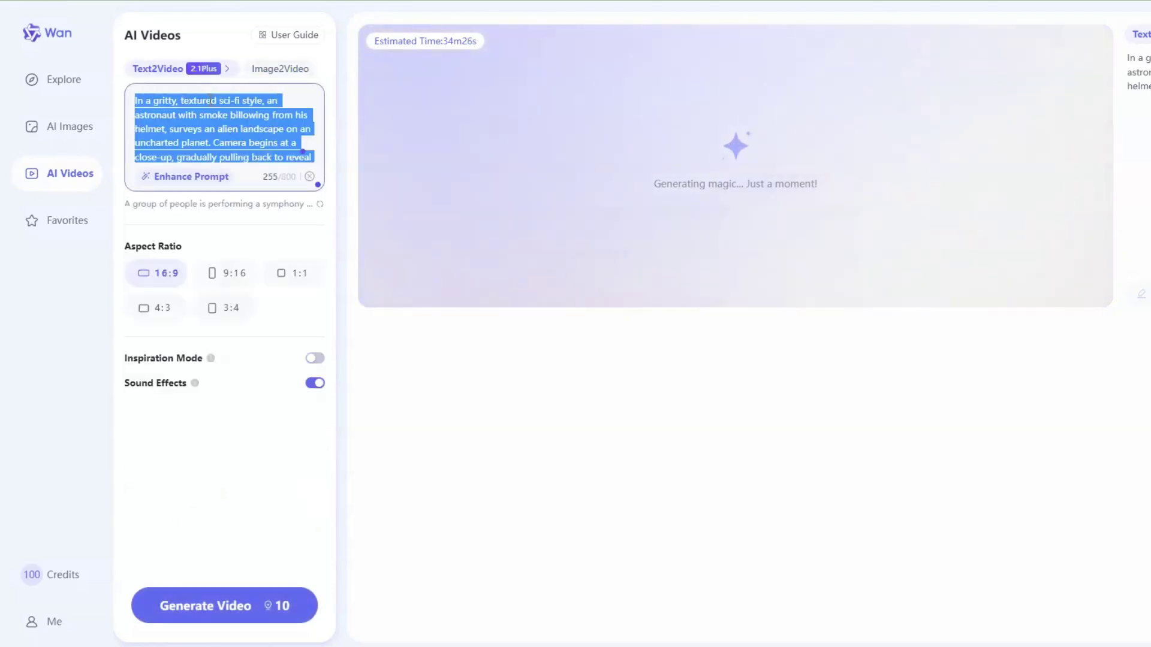
Switch the model to Text2Video 2.1 Turbo and replace the prompt with "-train driving through the woods".
{"action": "left_click", "coordinate": [219, 69]}
{"action": "left_click", "coordinate": [437, 172]}
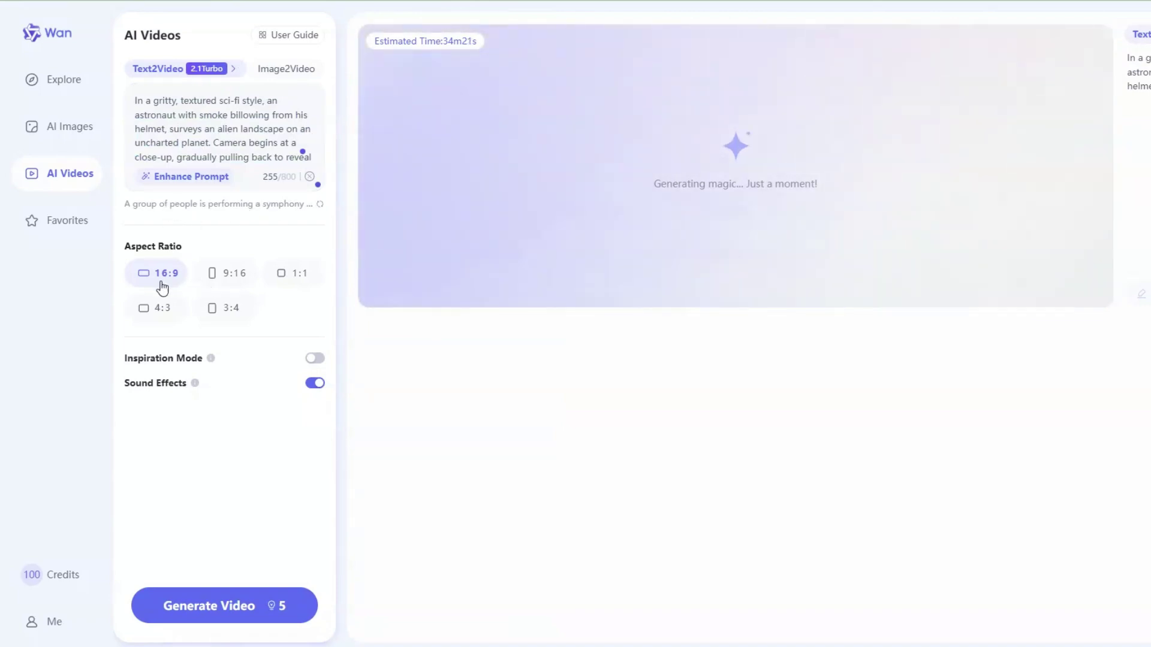
{"action": "triple_click", "coordinate": [219, 100]}
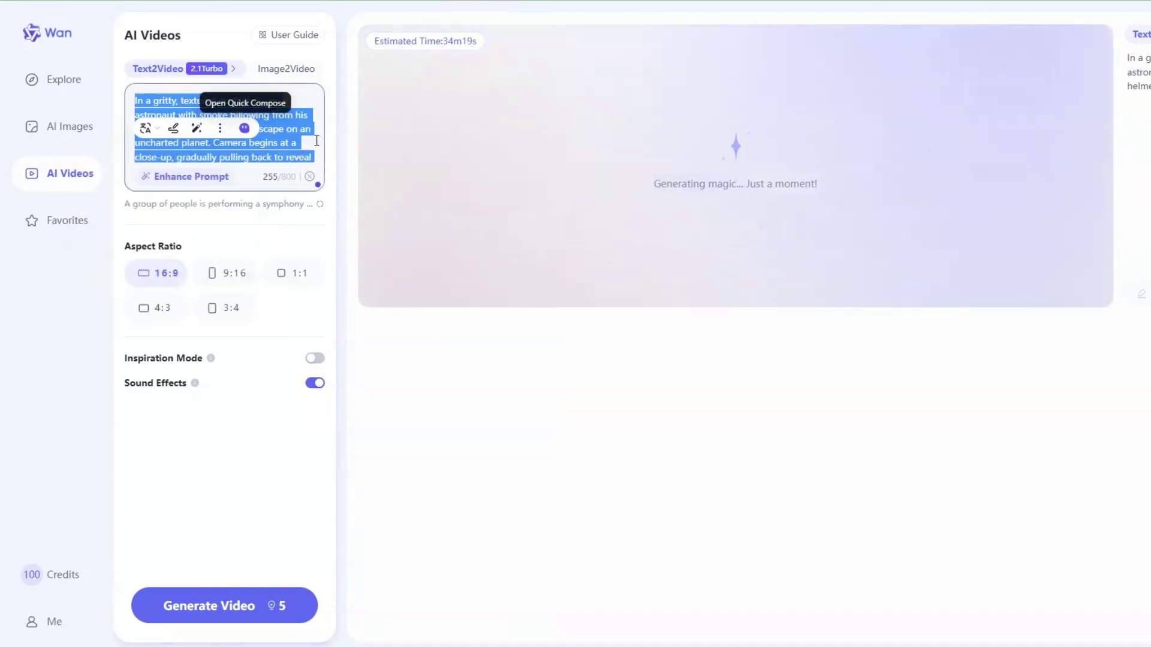
{"action": "key", "text": "BackSpace"}
{"action": "type", "text": "-train driving through the woods"}
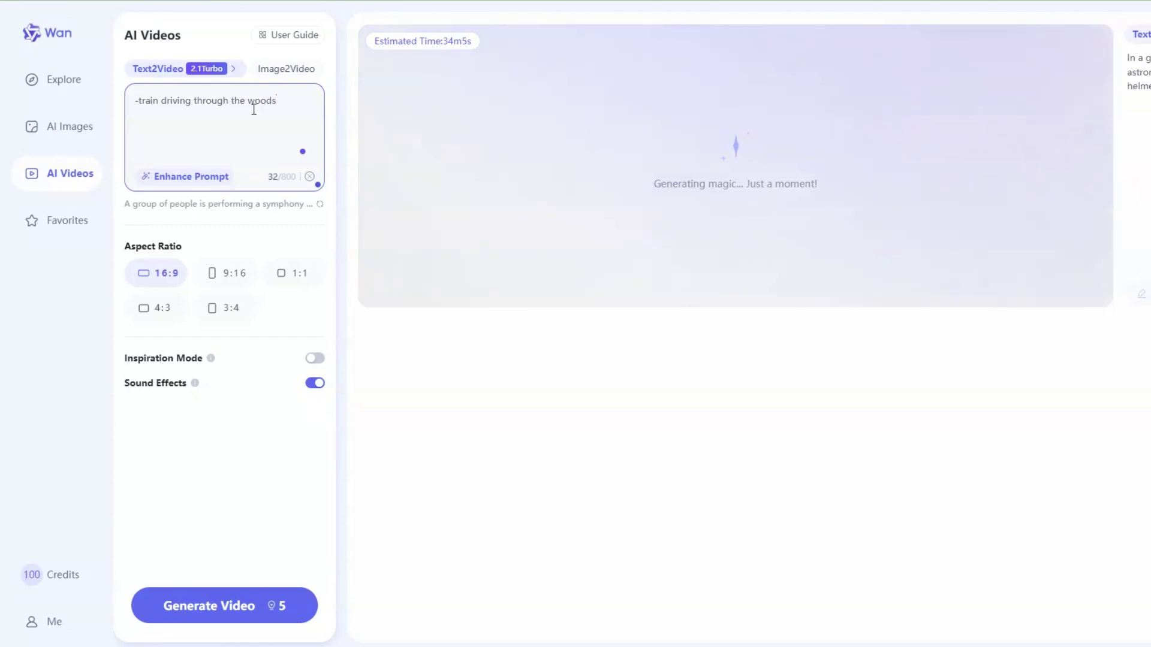
Apply the enhanced version of the train prompt and generate the video with Inspiration Mode turned on.
{"action": "left_click", "coordinate": [217, 178]}
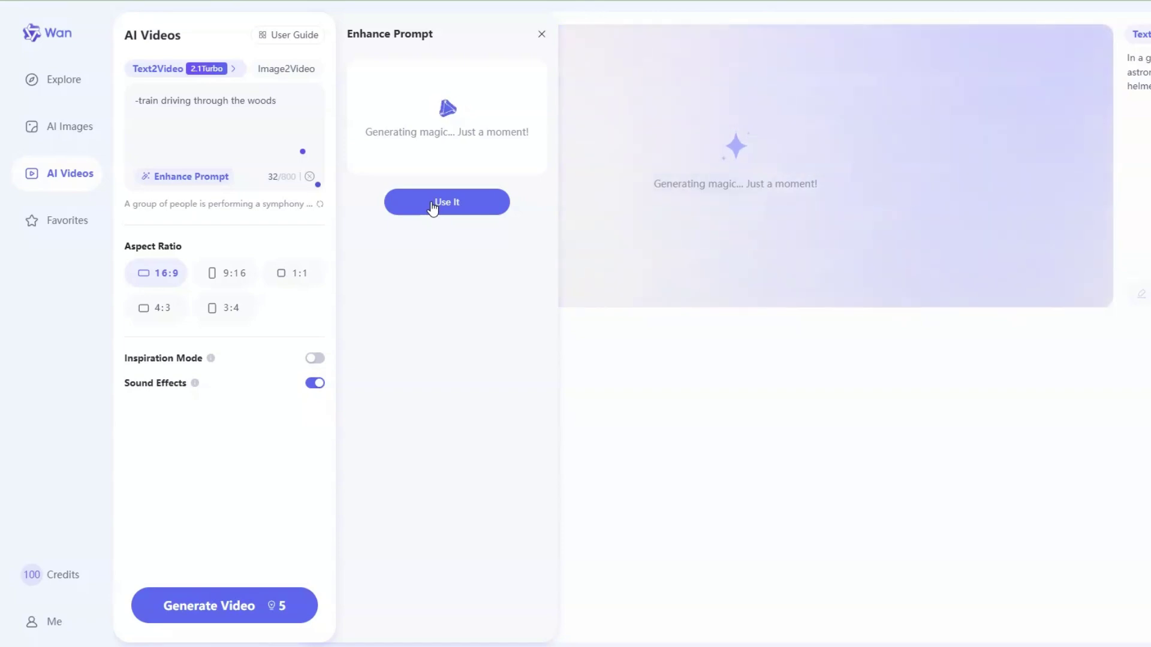
{"action": "left_click", "coordinate": [426, 263]}
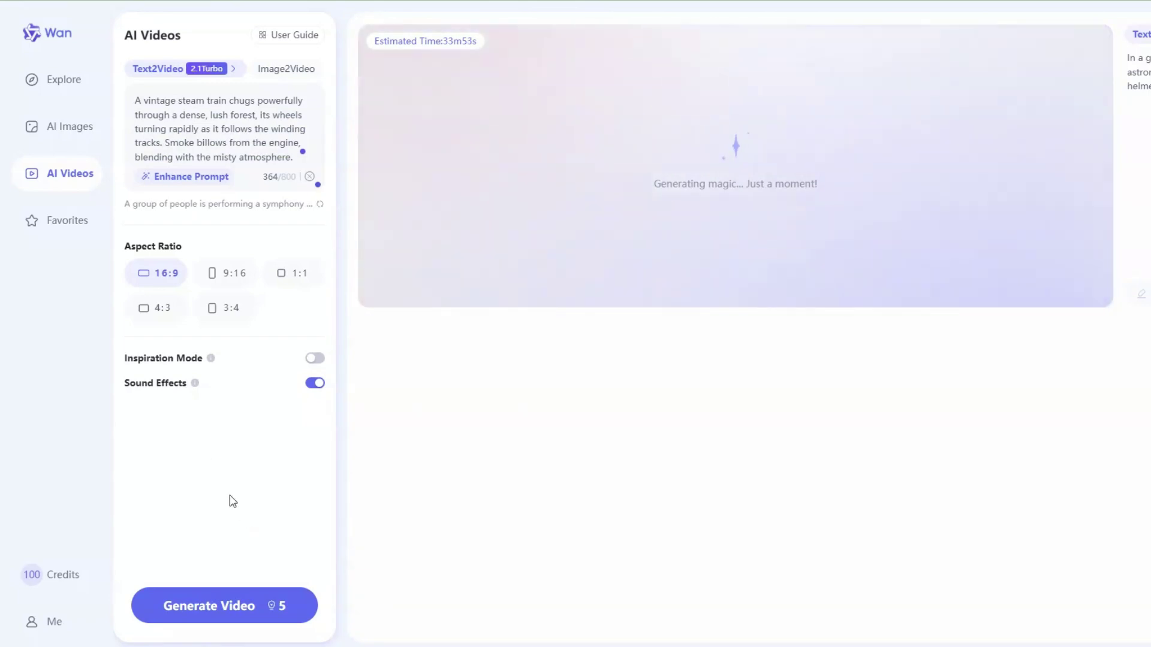
{"action": "left_click", "coordinate": [314, 359]}
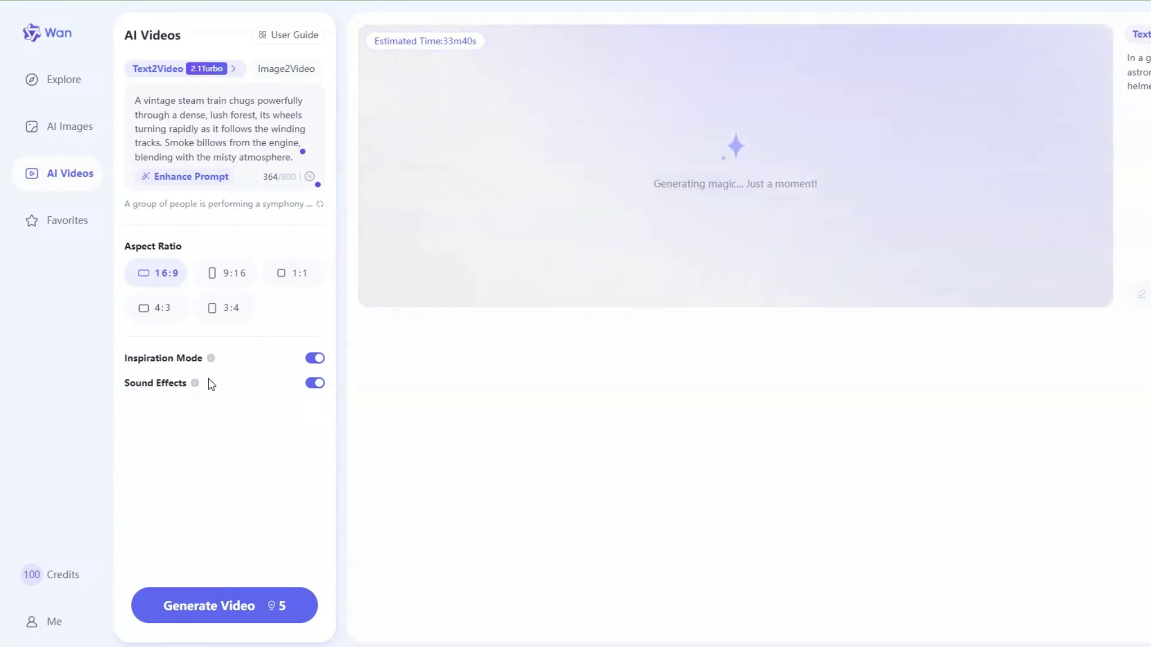
{"action": "left_click", "coordinate": [223, 610]}
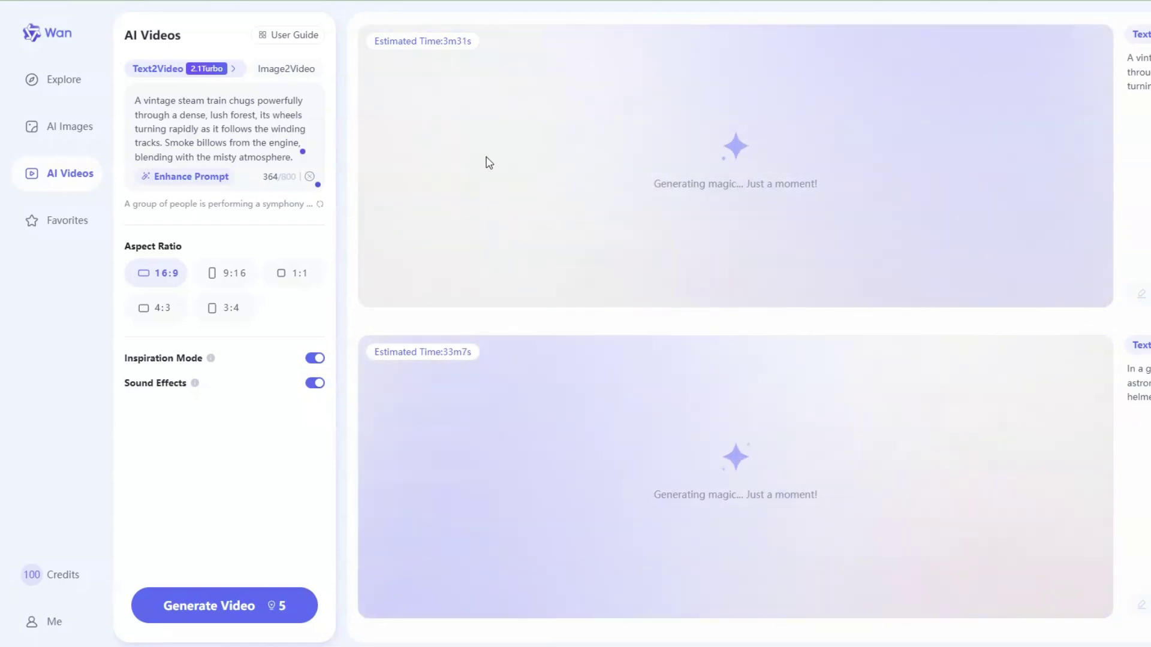
Open the AI video user guide and look through its prompt formula and prompt examples.
{"action": "left_click", "coordinate": [304, 37]}
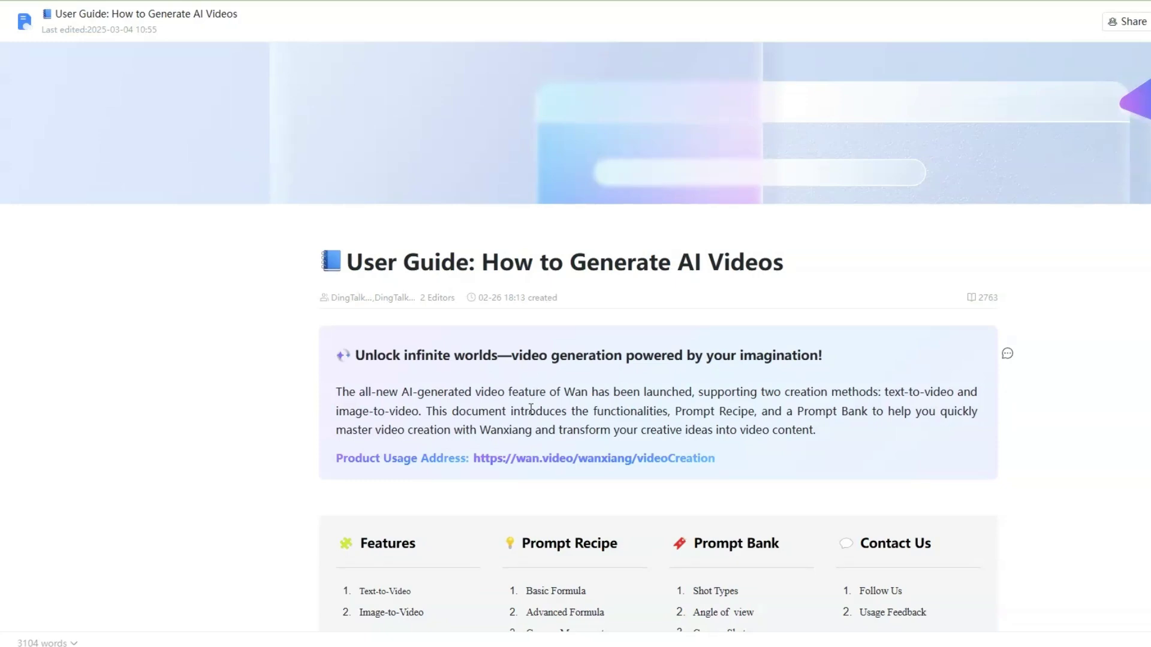
{"action": "scroll", "coordinate": [530, 410], "scroll_direction": "down", "scroll_amount": 15}
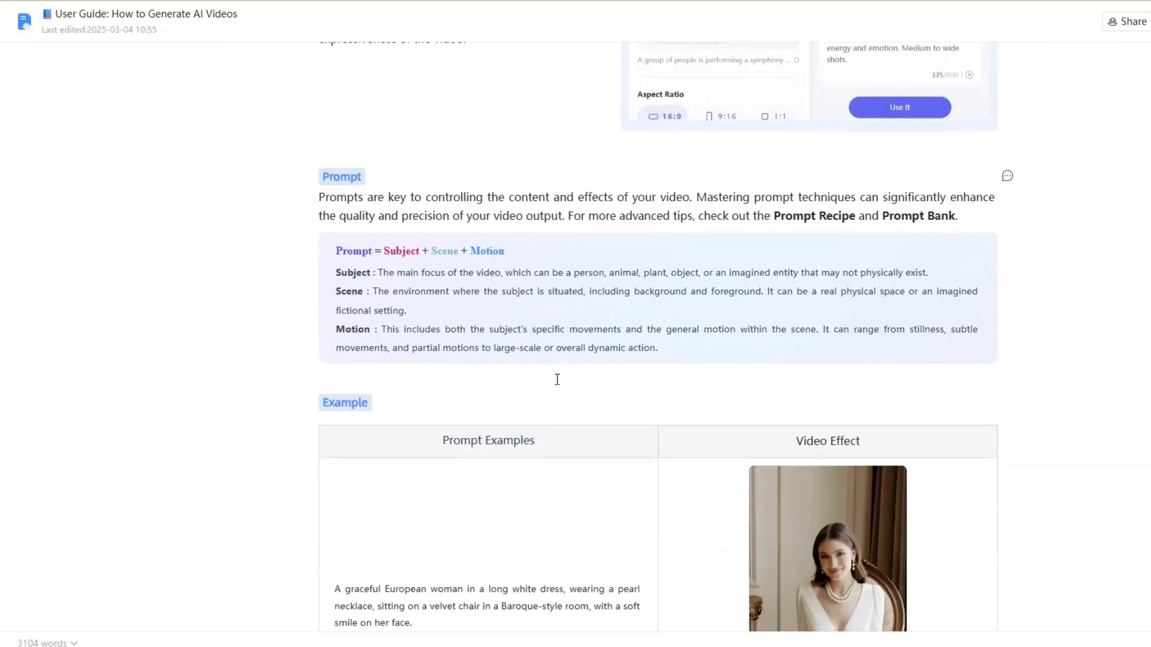
{"action": "scroll", "coordinate": [557, 379], "scroll_direction": "up", "scroll_amount": 15}
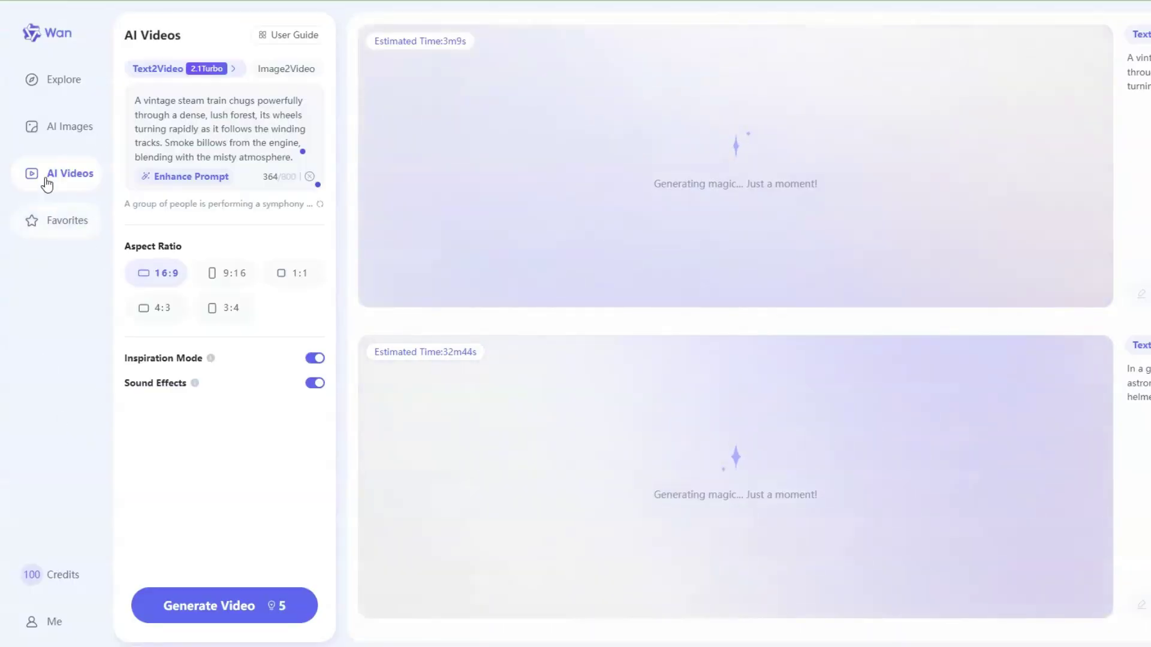
Open the AI image creator, keep the Wan2.1 Plus model and enter the prompt "-train driving through the woods".
{"action": "left_click", "coordinate": [48, 139]}
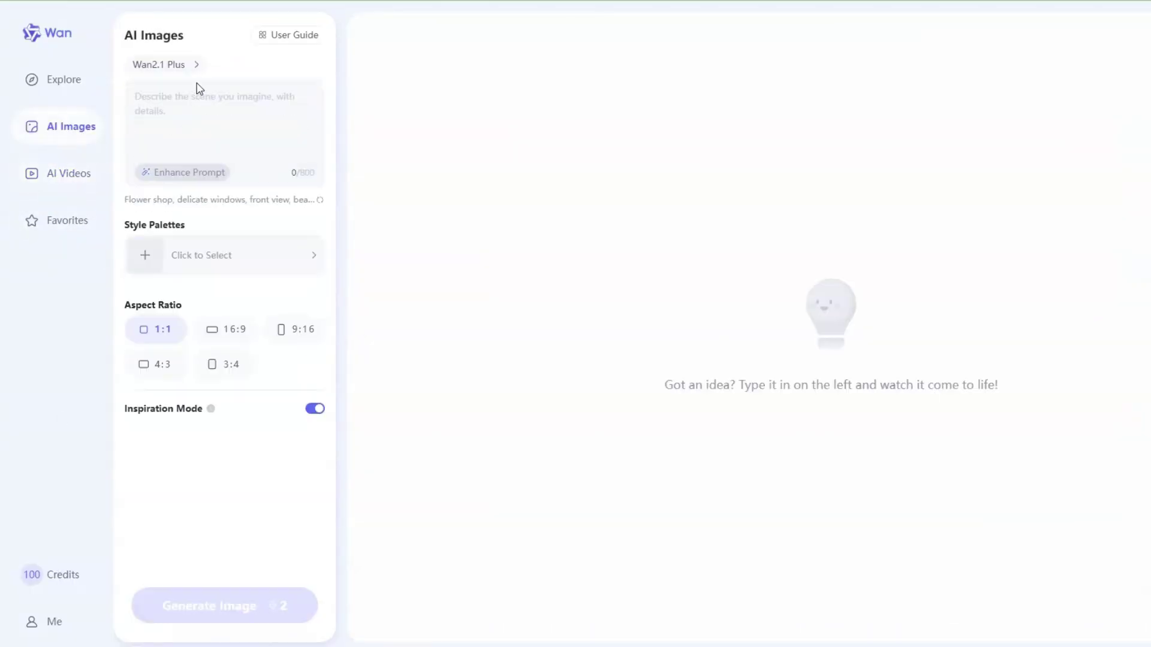
{"action": "left_click", "coordinate": [193, 65]}
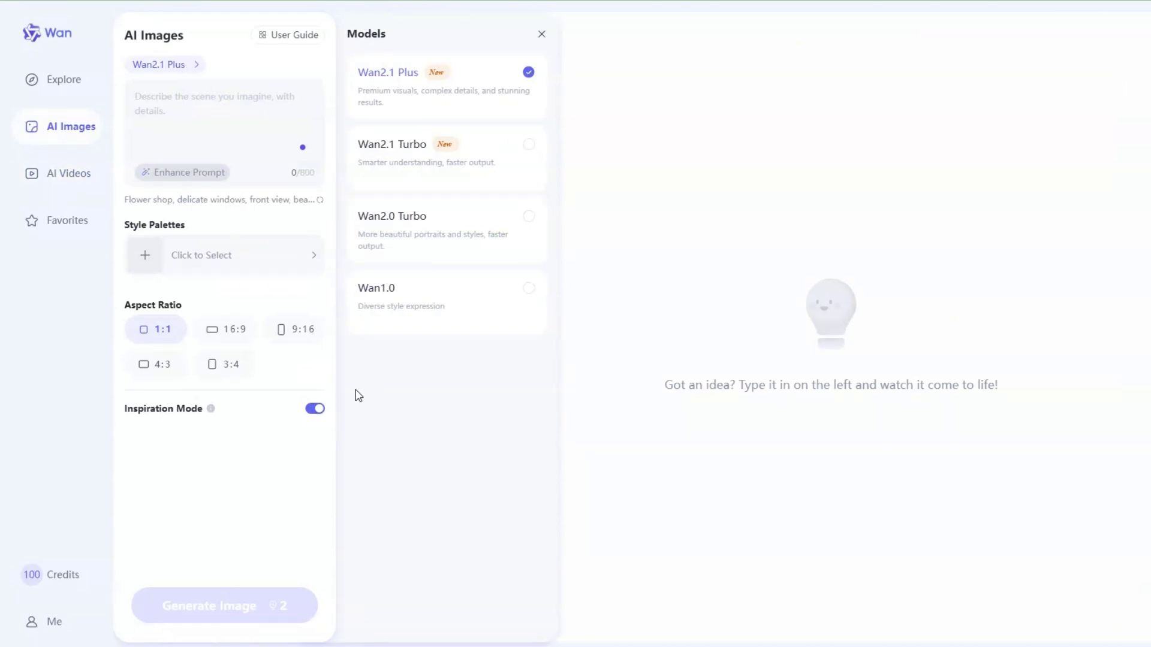
{"action": "left_click", "coordinate": [419, 110]}
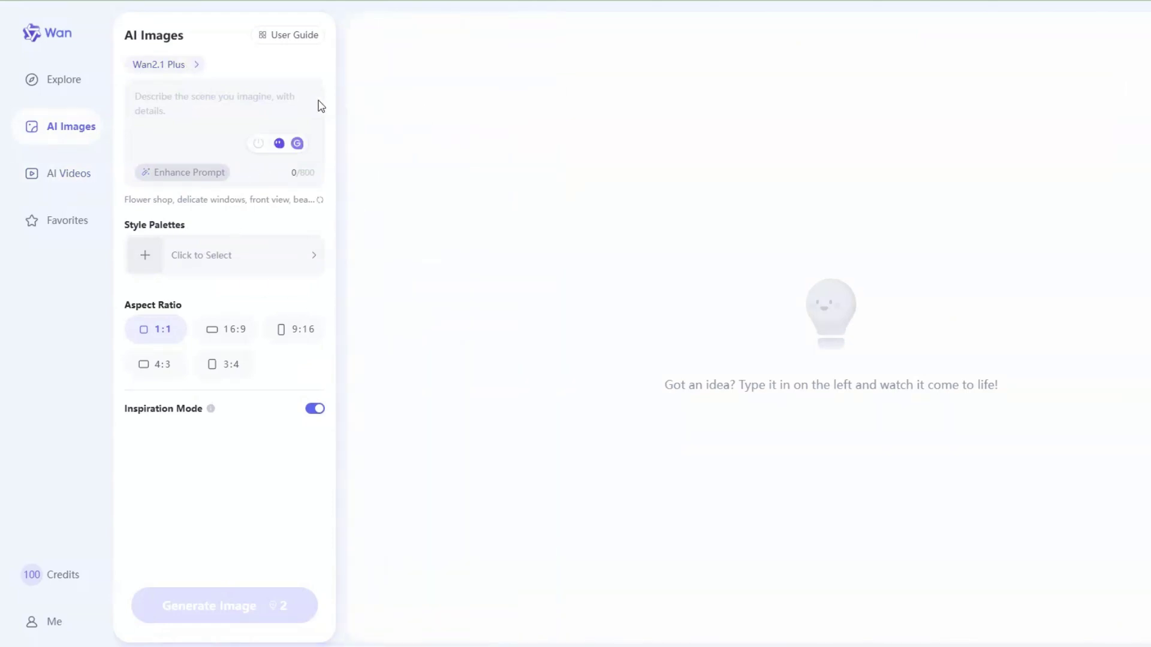
{"action": "left_click", "coordinate": [288, 100]}
{"action": "type", "text": "-train driving through the woods"}
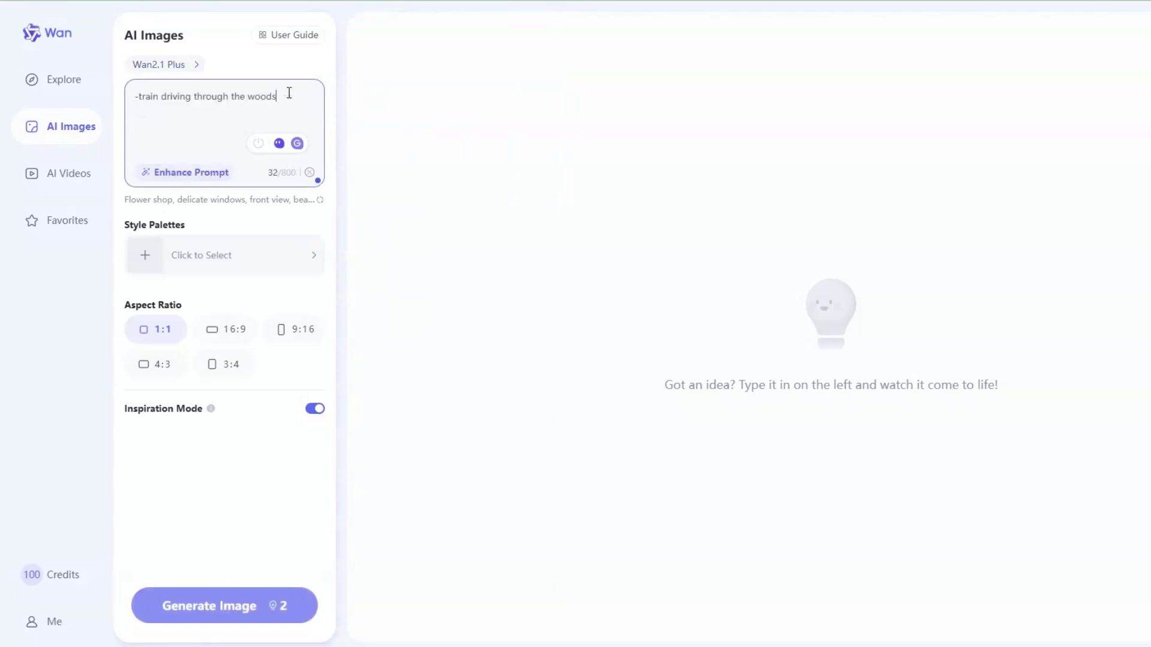
Remove the leading hyphen from the train prompt, then enhance it and apply the enhanced version.
{"action": "left_click", "coordinate": [140, 96]}
{"action": "key", "text": "BackSpace"}
{"action": "left_click", "coordinate": [187, 171]}
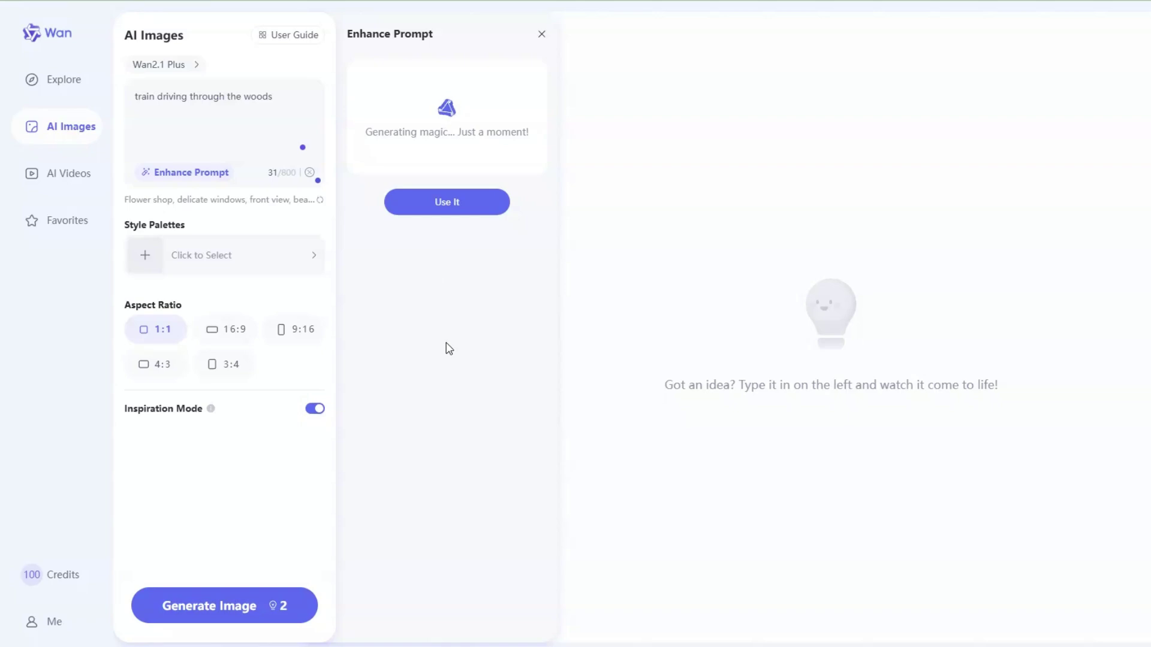
{"action": "left_click", "coordinate": [444, 308]}
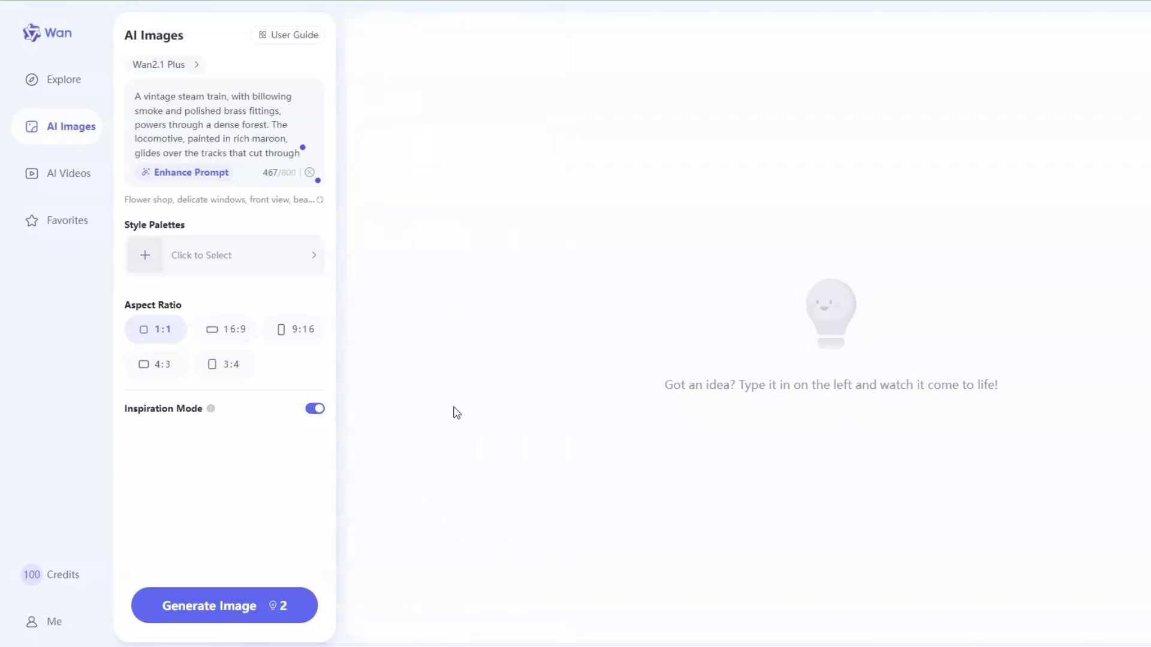
Select the Movie Stills style palette and generate the image with Inspiration Mode on.
{"action": "left_click", "coordinate": [291, 261]}
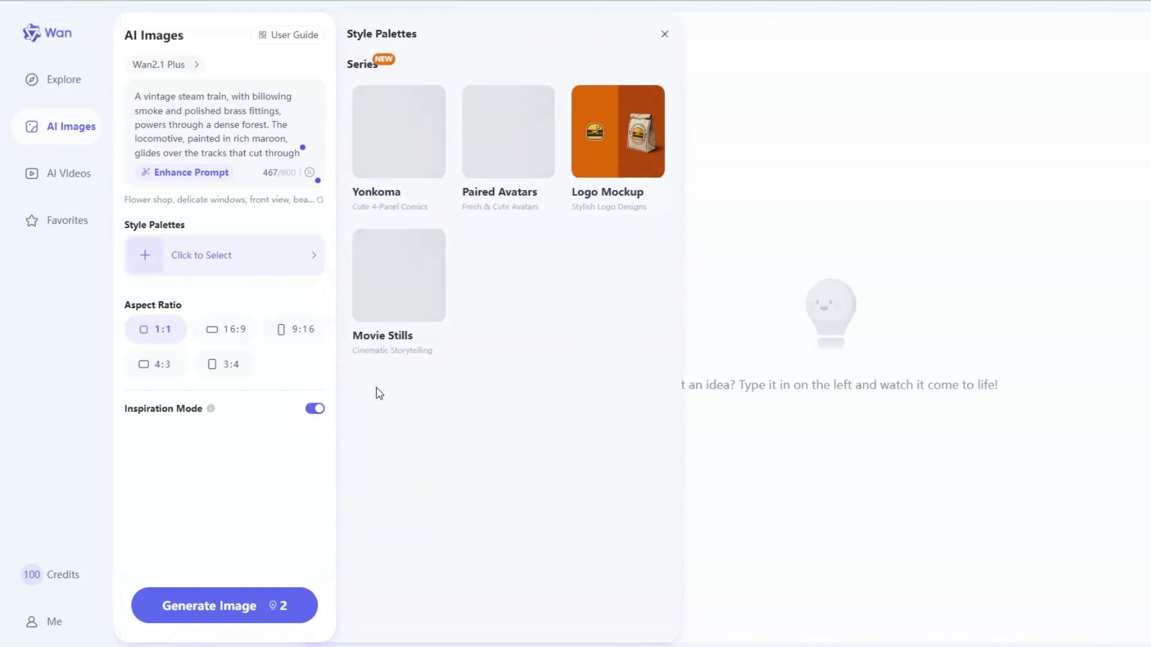
{"action": "left_click", "coordinate": [420, 310]}
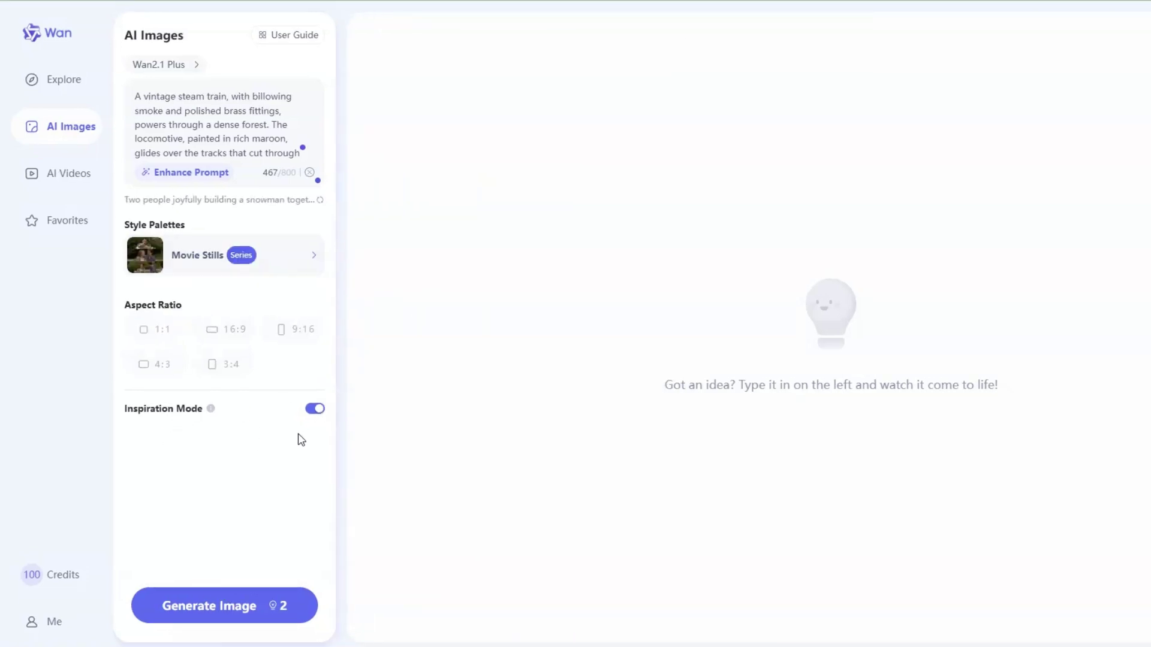
{"action": "left_click", "coordinate": [233, 612]}
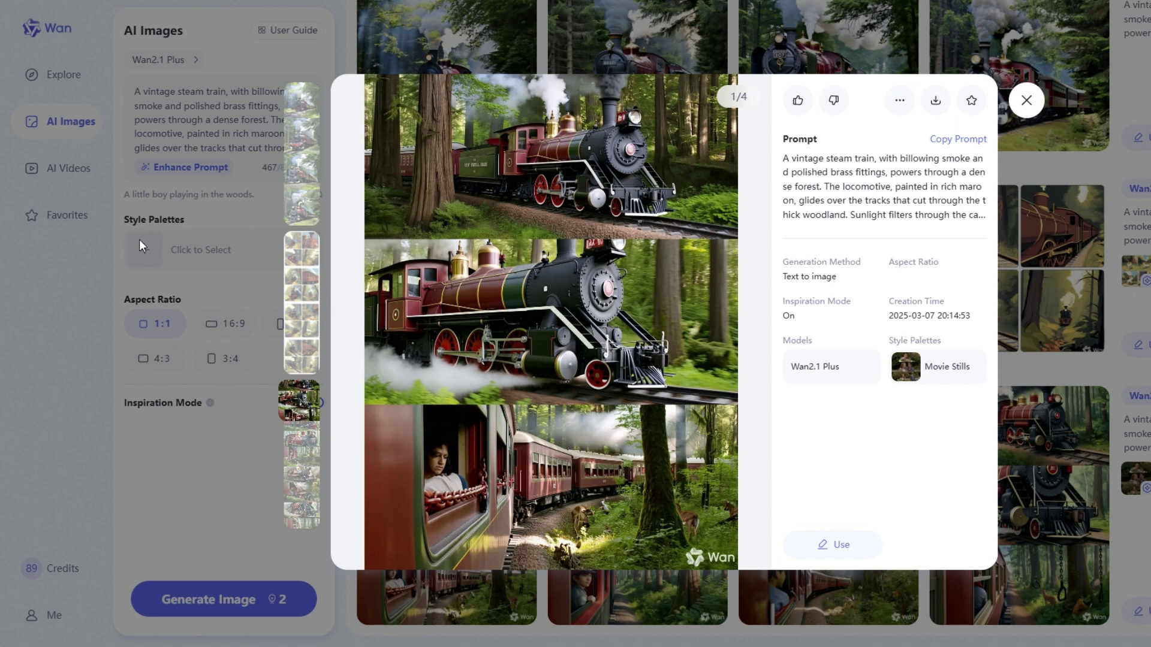
Browse the enlarged Movie Stills train images, close the preview and compare the generated image sets in the results.
{"action": "left_click", "coordinate": [741, 323]}
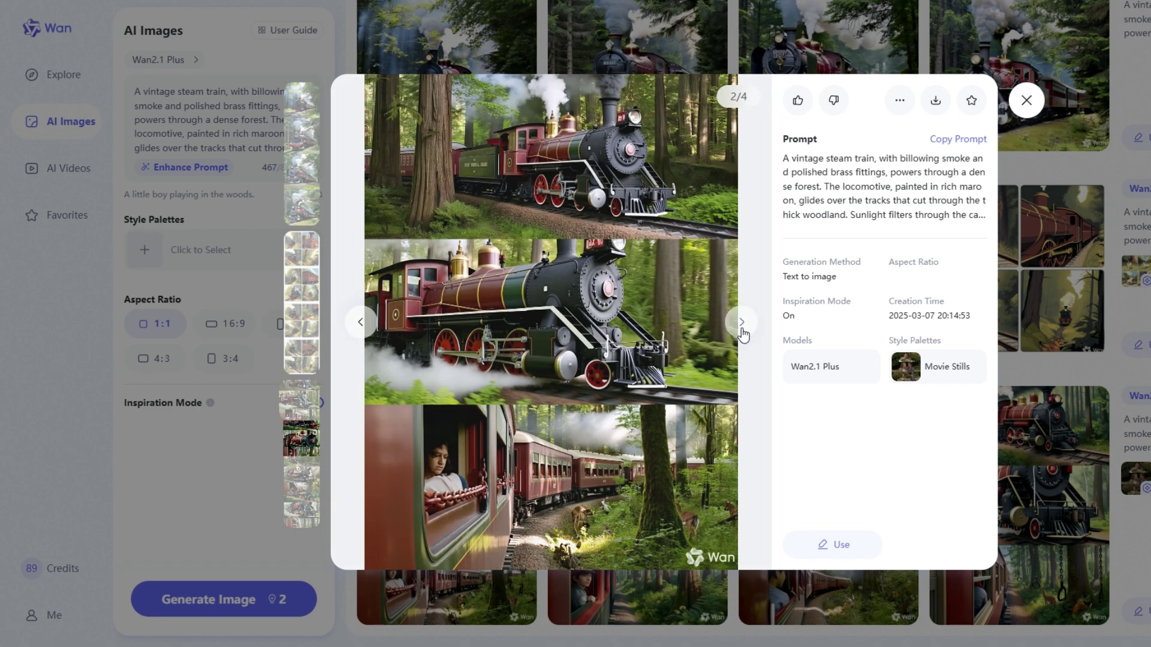
{"action": "left_click", "coordinate": [741, 324]}
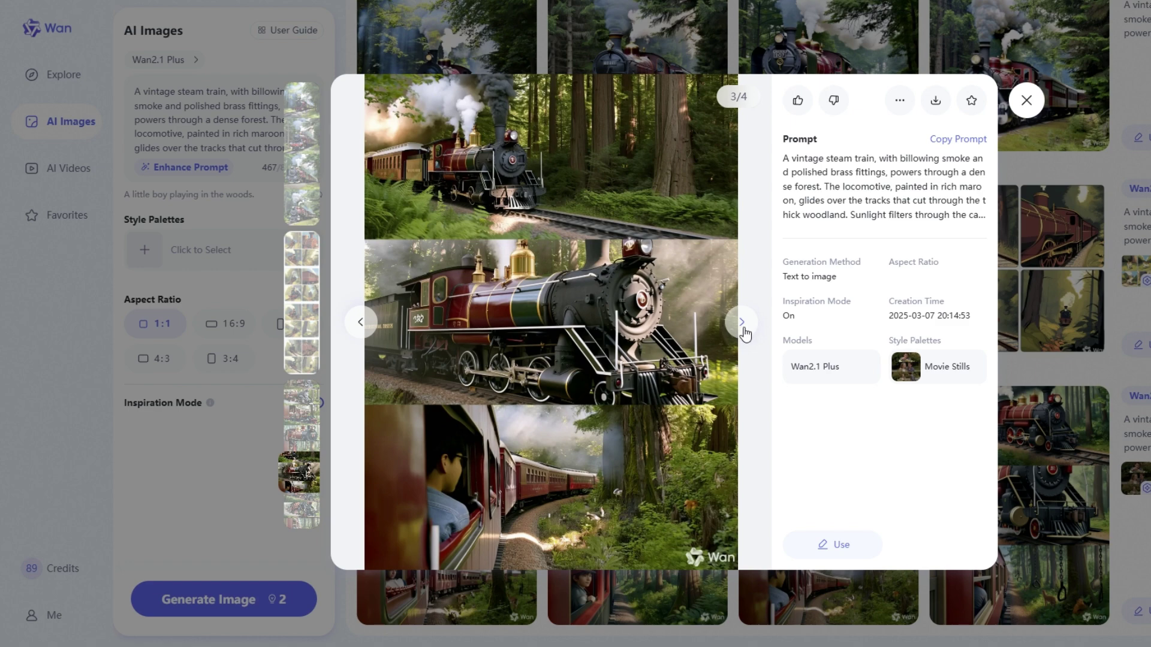
{"action": "key", "text": "Escape"}
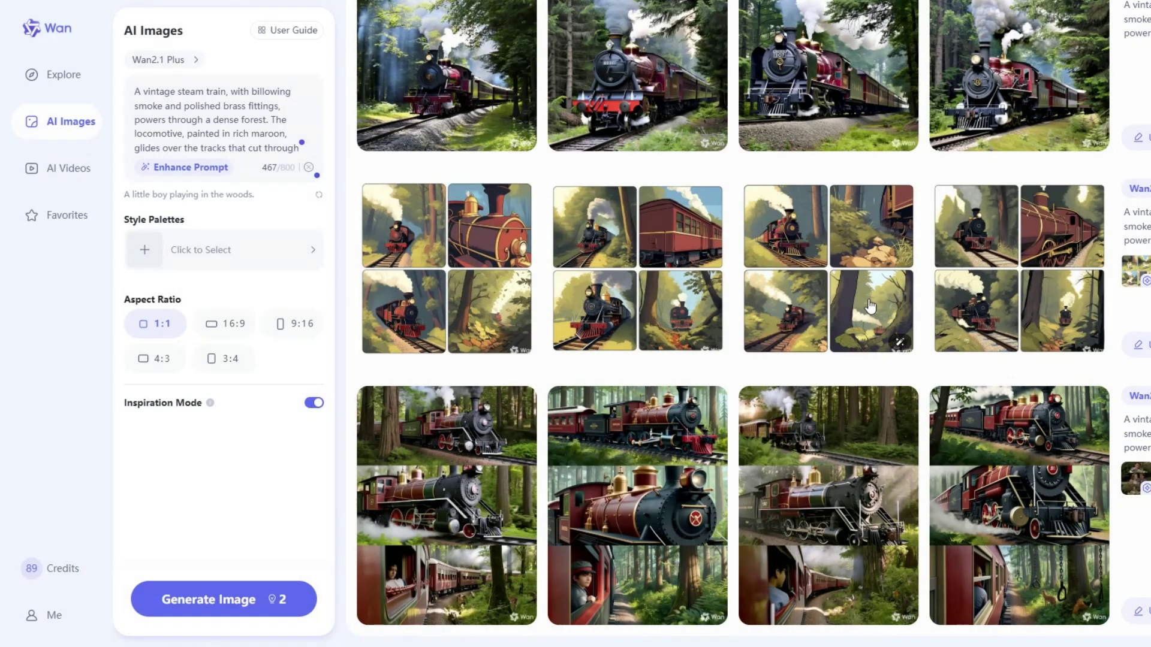
{"action": "scroll", "coordinate": [689, 313], "scroll_direction": "up", "scroll_amount": 1}
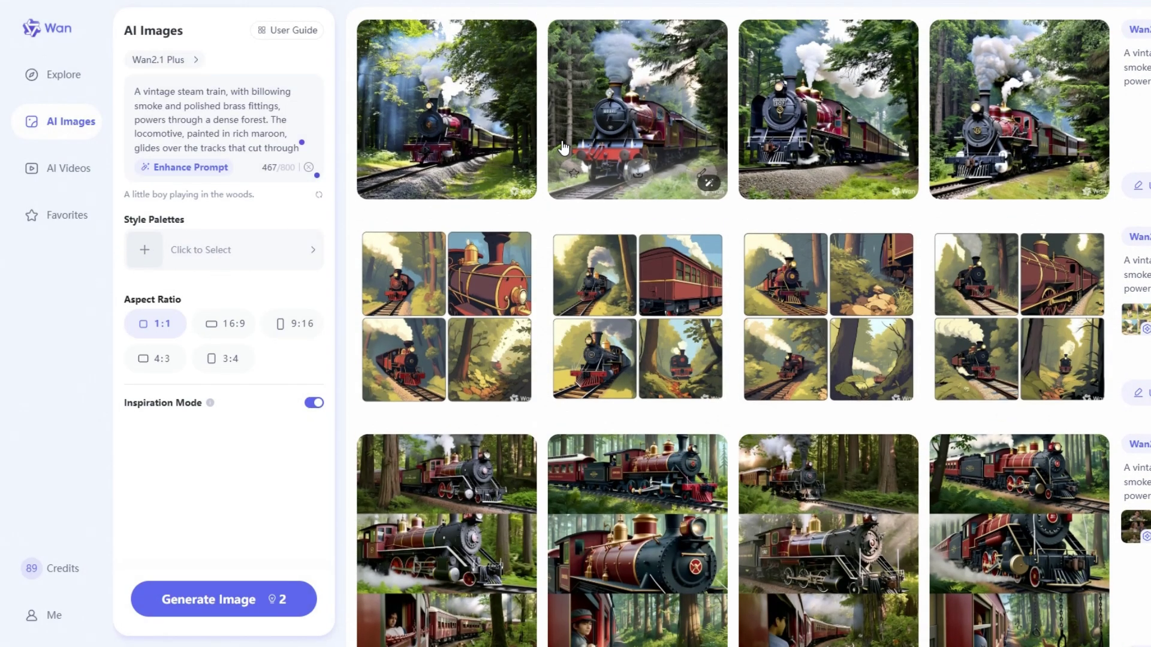
{"action": "scroll", "coordinate": [647, 422], "scroll_direction": "down", "scroll_amount": 1}
{"action": "scroll", "coordinate": [1064, 514], "scroll_direction": "up", "scroll_amount": 1}
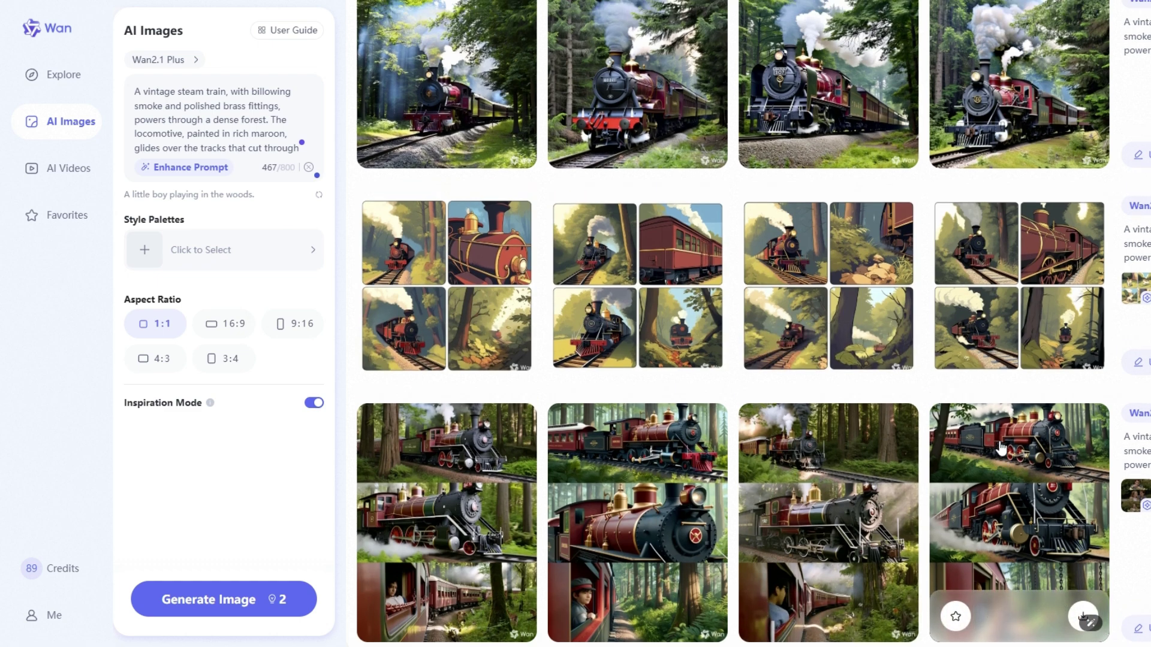